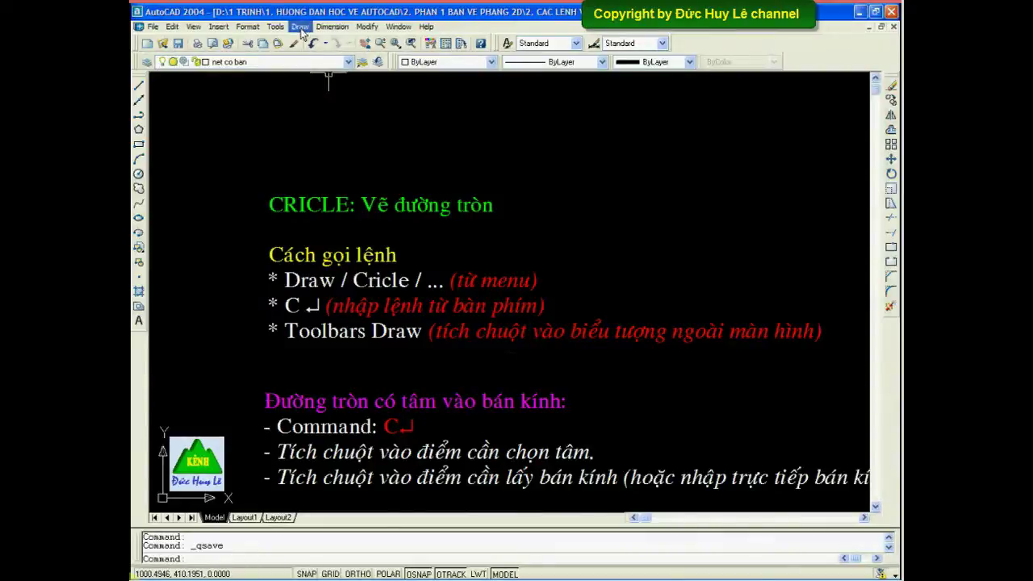
- Browse the Draw menu's circle methods, closing it without drawing
click(300, 27)
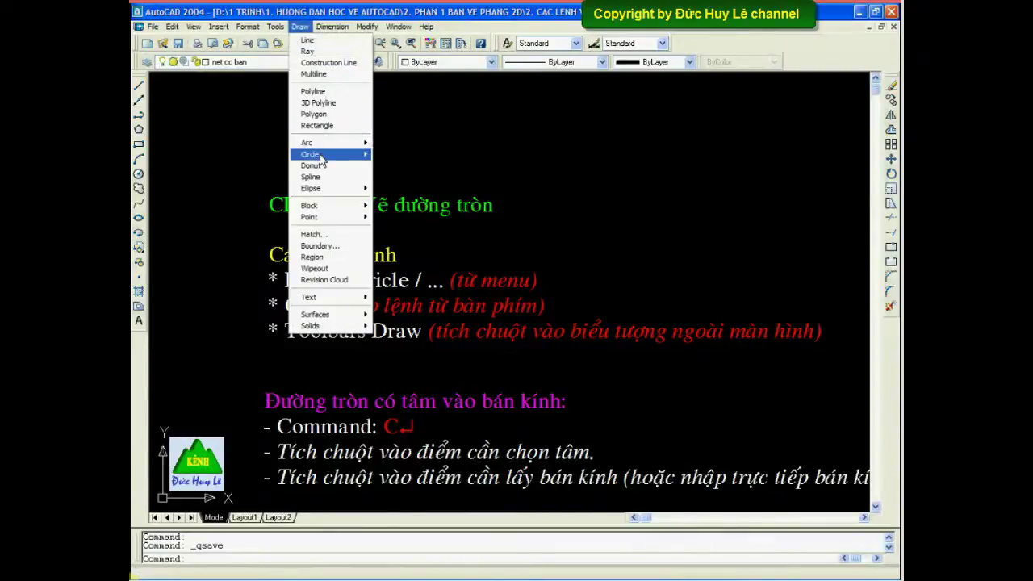
mouse_move(310, 153)
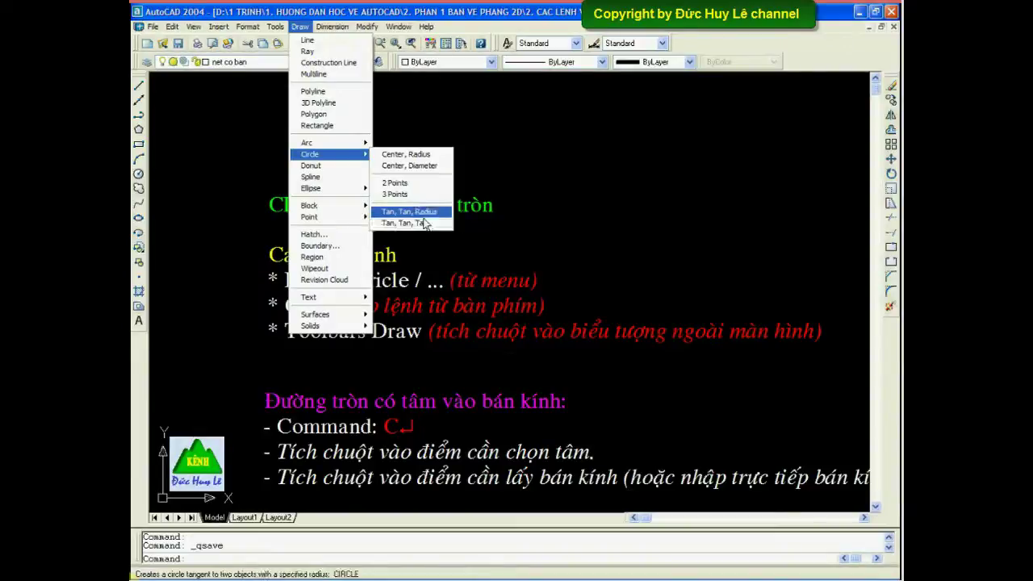
click(498, 177)
click(552, 191)
text(c)
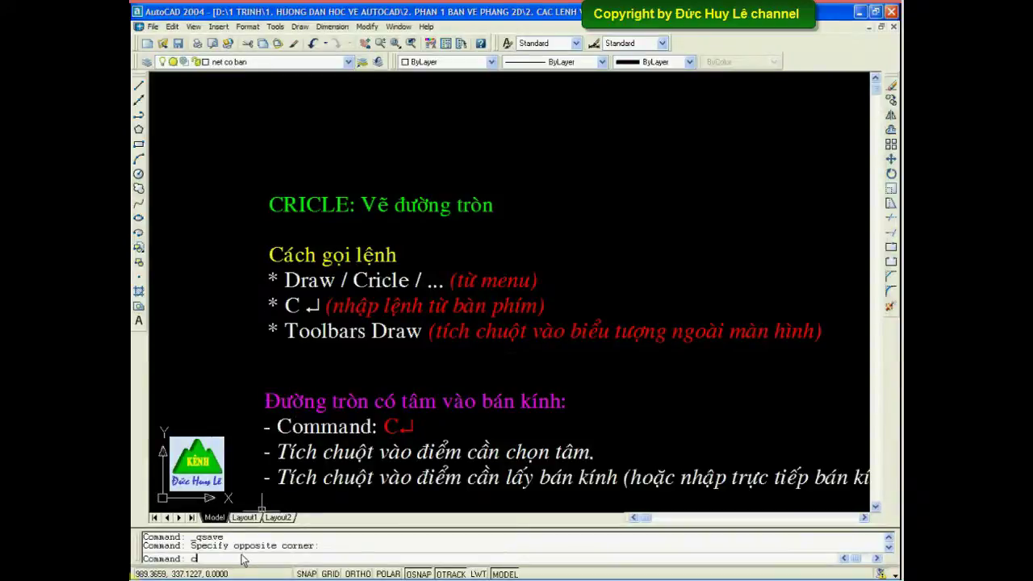
- Start Circle by the C shortcut and by toolbar icon, cancelling each, then pan to the triangle figures
key(Return)
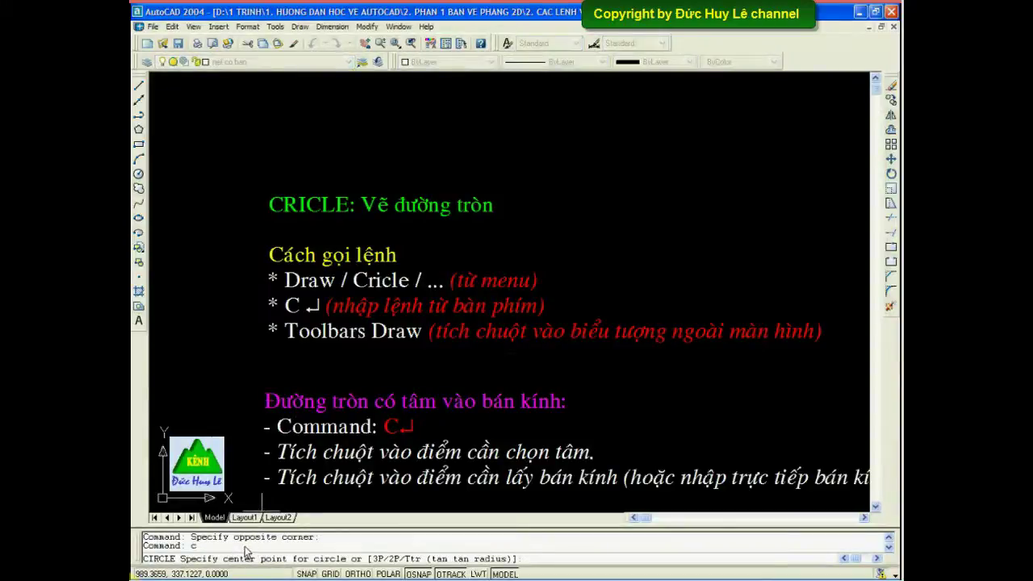
key(Escape)
key(Escape)
key(Escape)
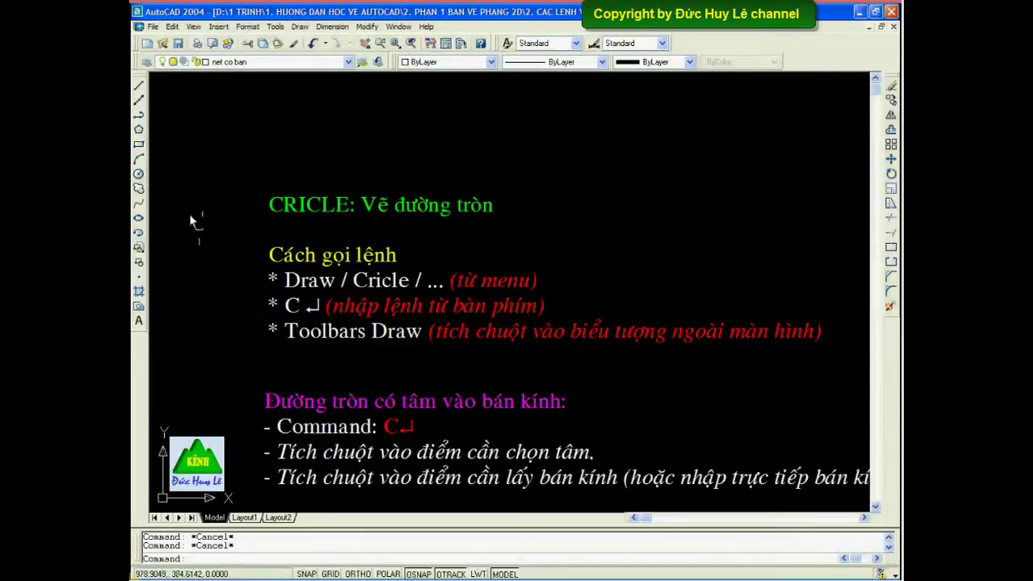
click(139, 173)
key(Escape)
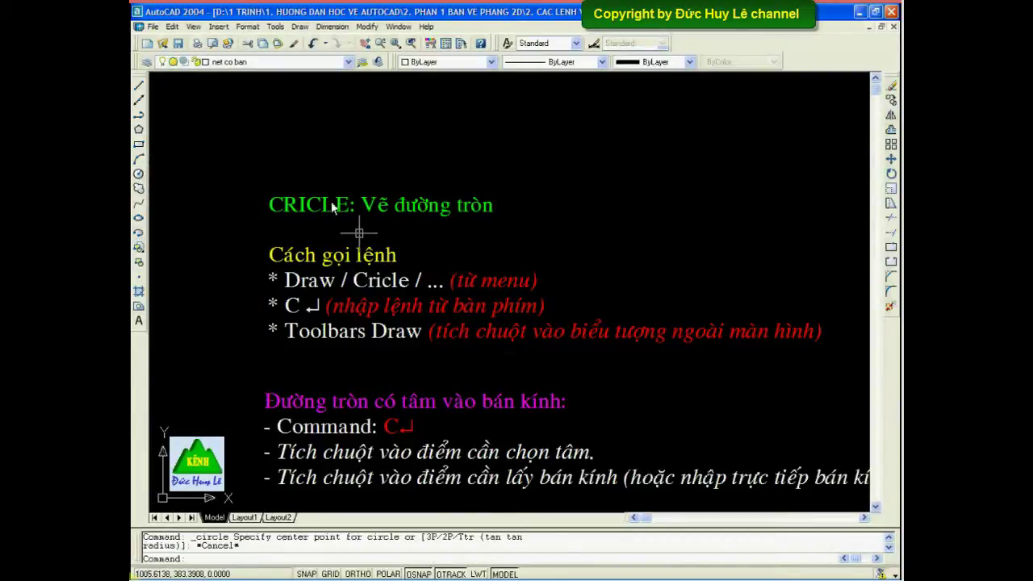
key(Escape)
key(Escape)
middle_drag(479, 383, 477, 205)
- Draw a circle centred on triangle point 1 passing through the apex
scroll(476, 412, down, 3)
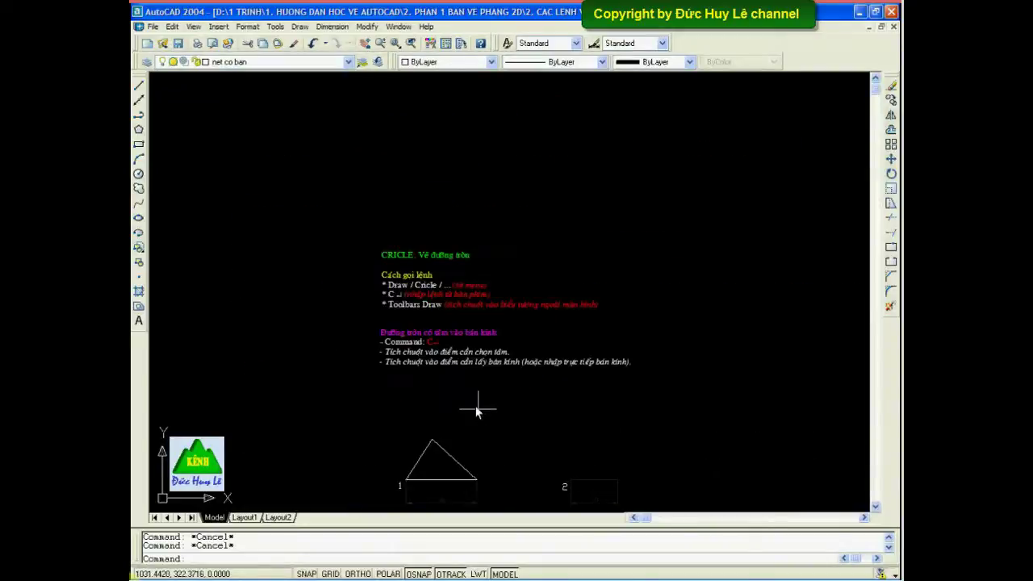
scroll(474, 387, up, 1)
scroll(473, 355, up, 2)
scroll(472, 340, up, 1)
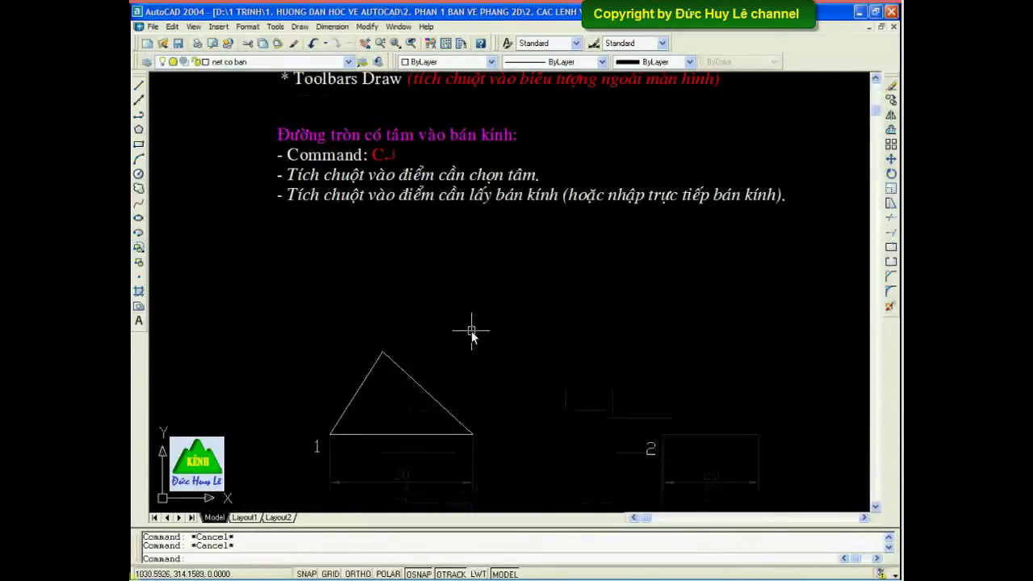
text(c)
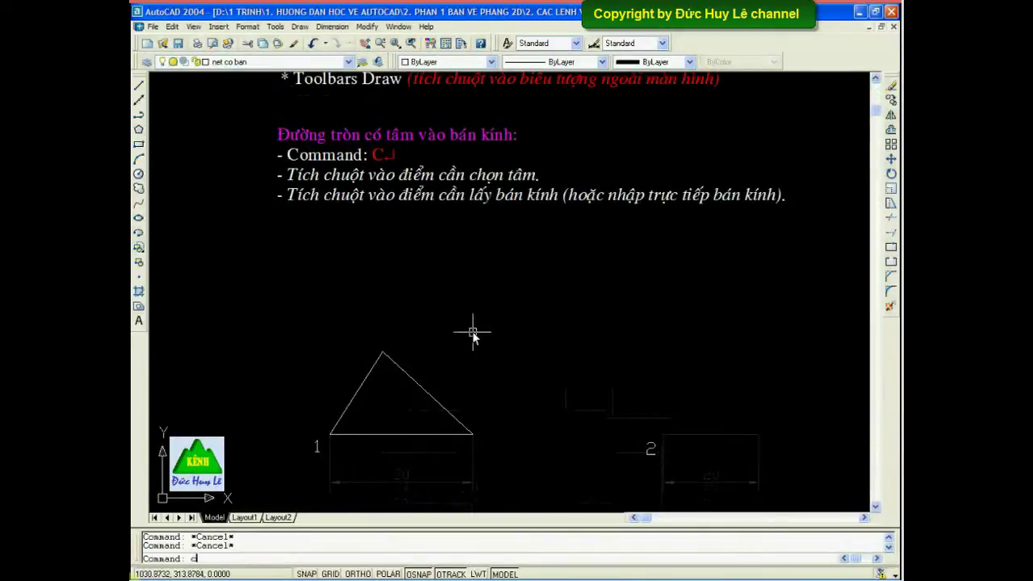
key(Return)
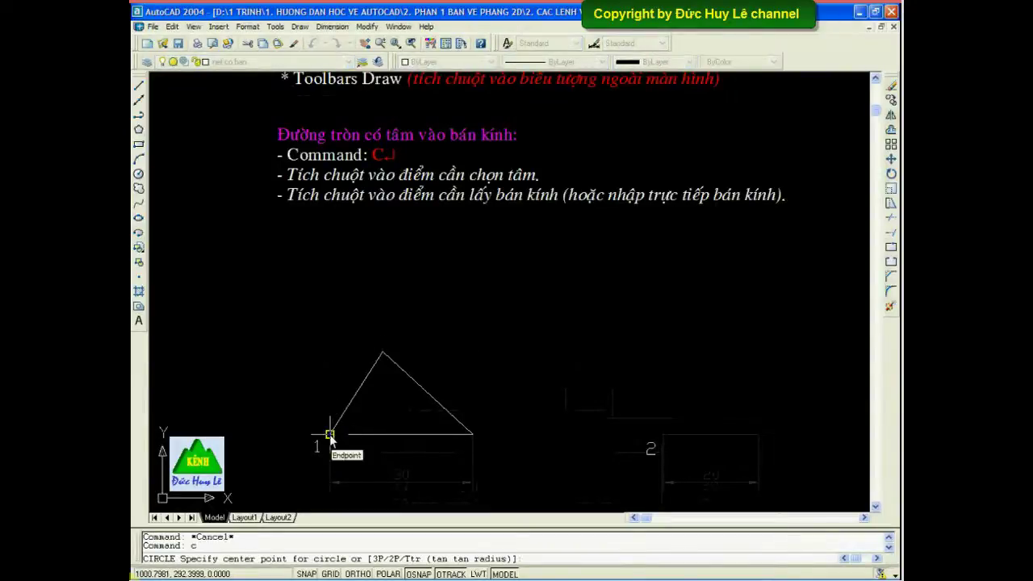
click(329, 436)
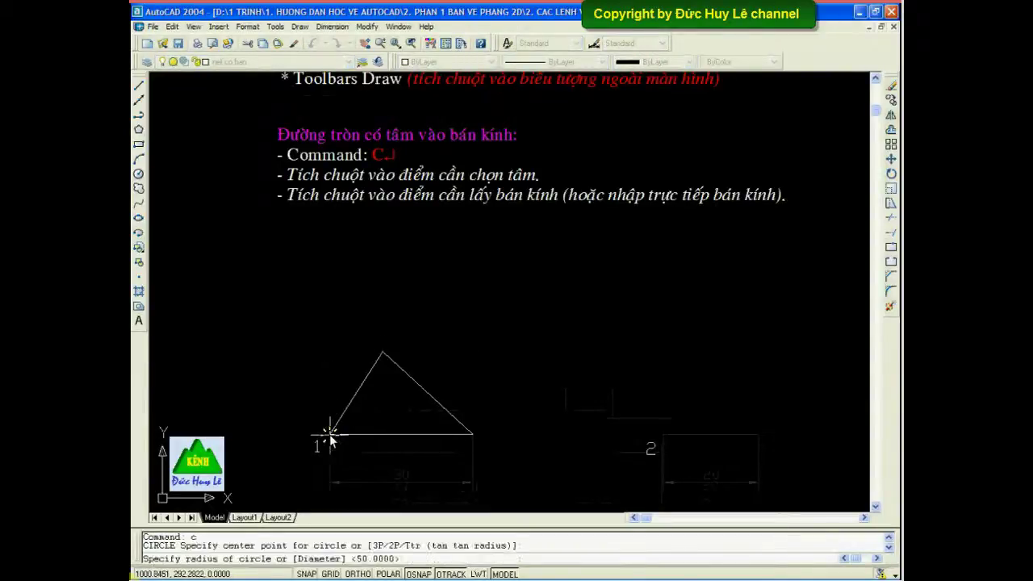
click(382, 353)
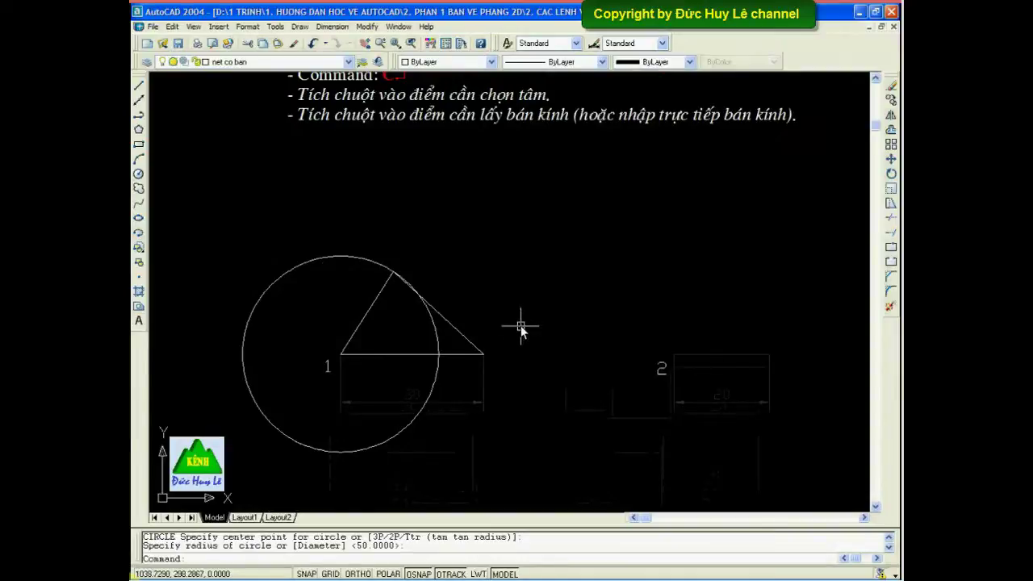
- Draw a radius-30 circle centred on point 1
key(Return)
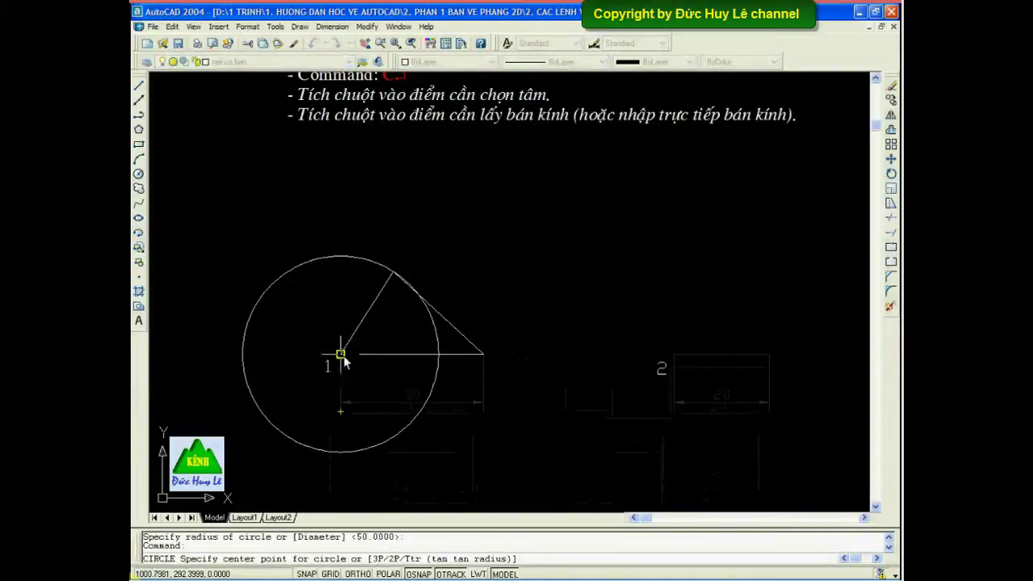
click(342, 356)
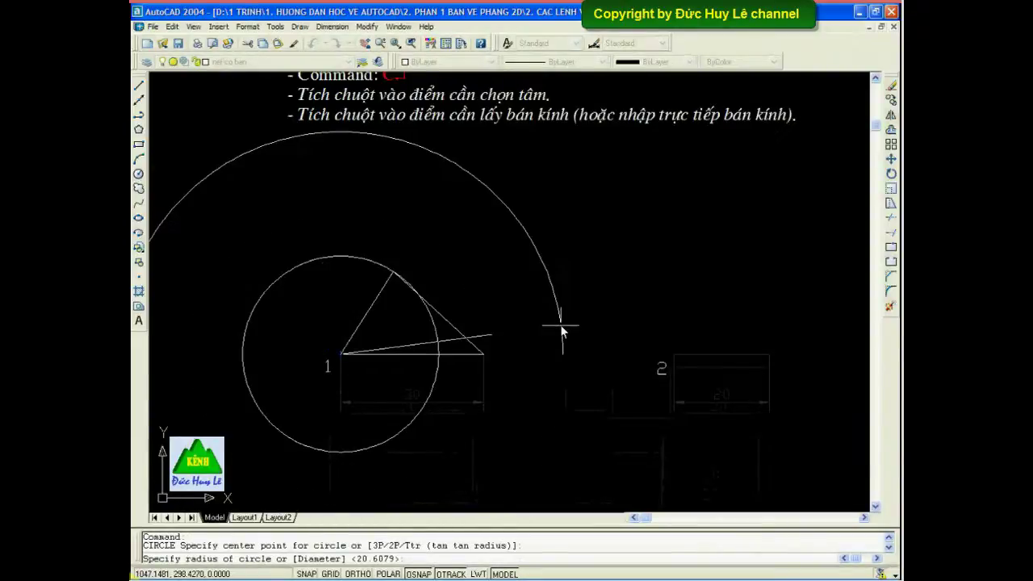
text(30)
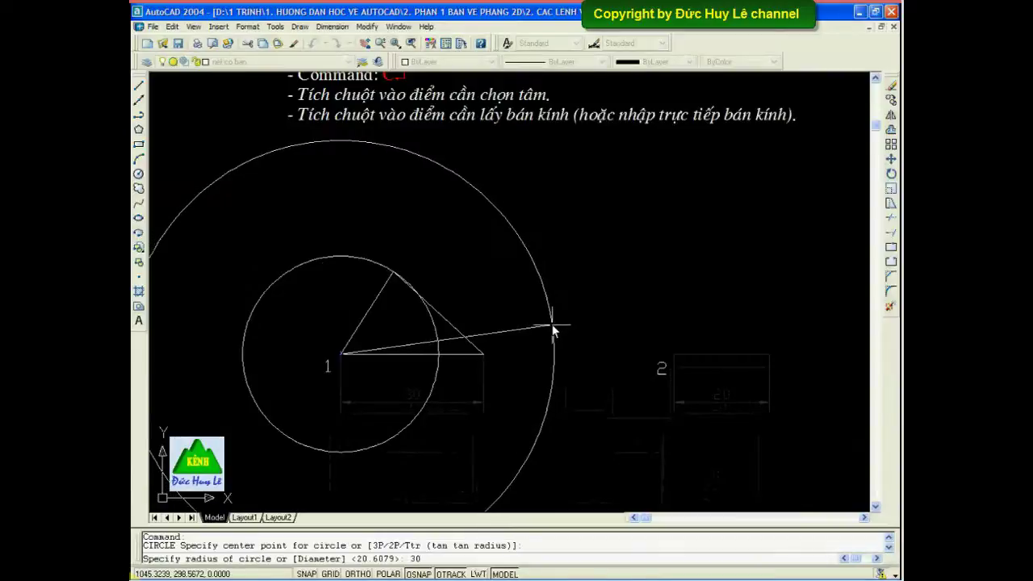
key(Return)
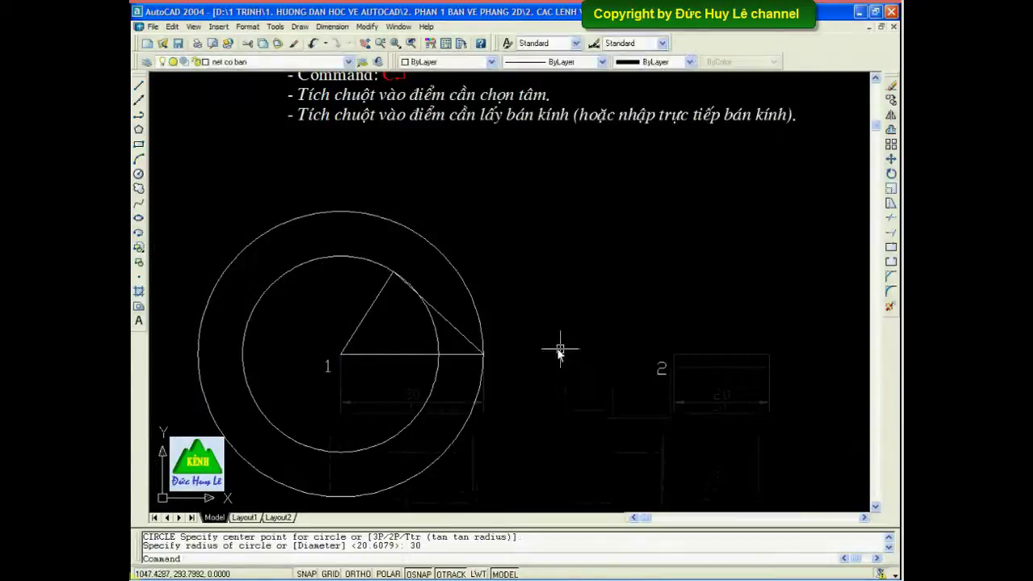
- Draw a radius-20 circle centred on corner point 2
key(Return)
click(674, 354)
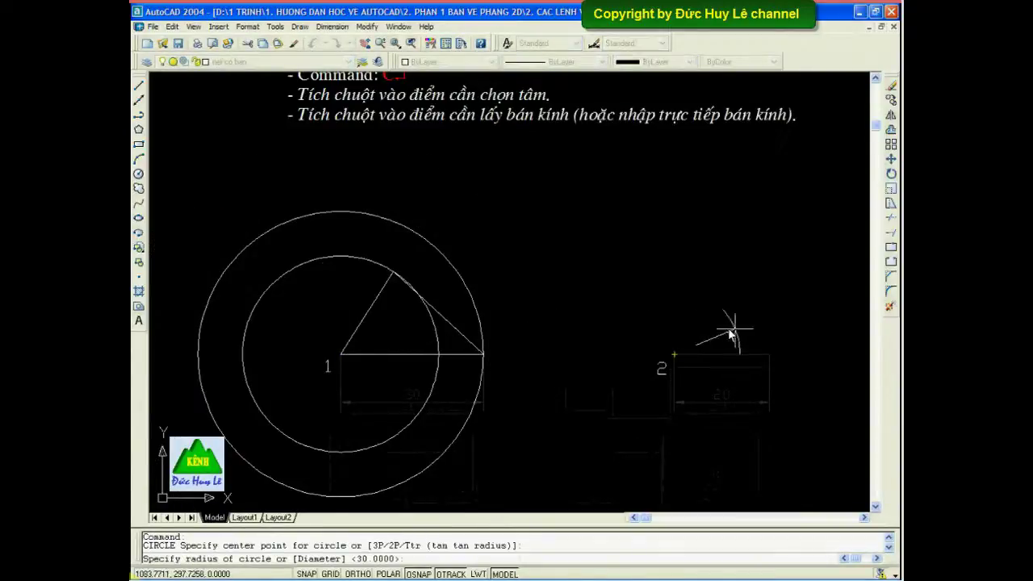
text(20)
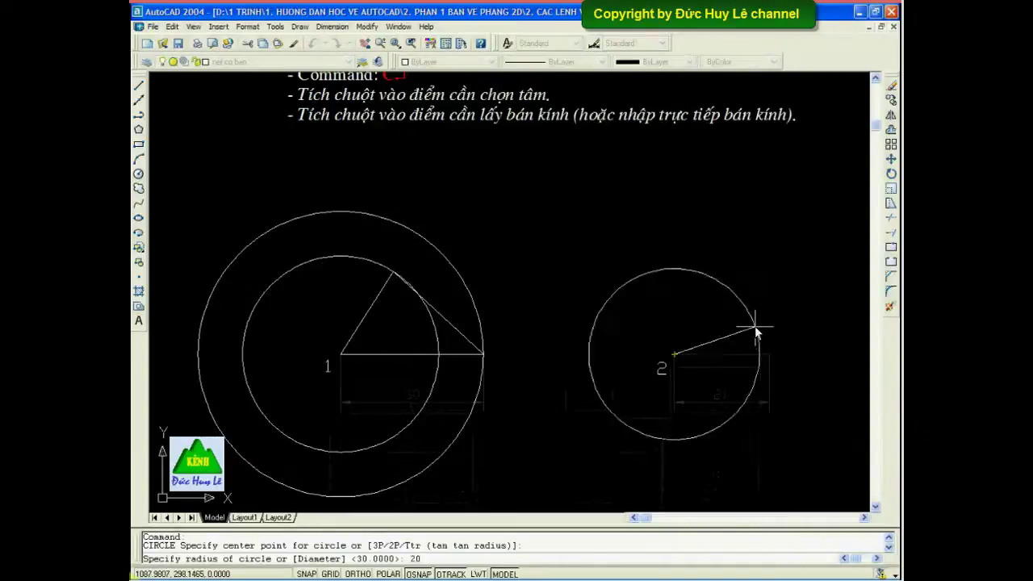
key(Return)
scroll(554, 343, down, 3)
- Draw a 3P circle through triangle vertices 1, 2 and 3
middle_drag(542, 381, 488, 253)
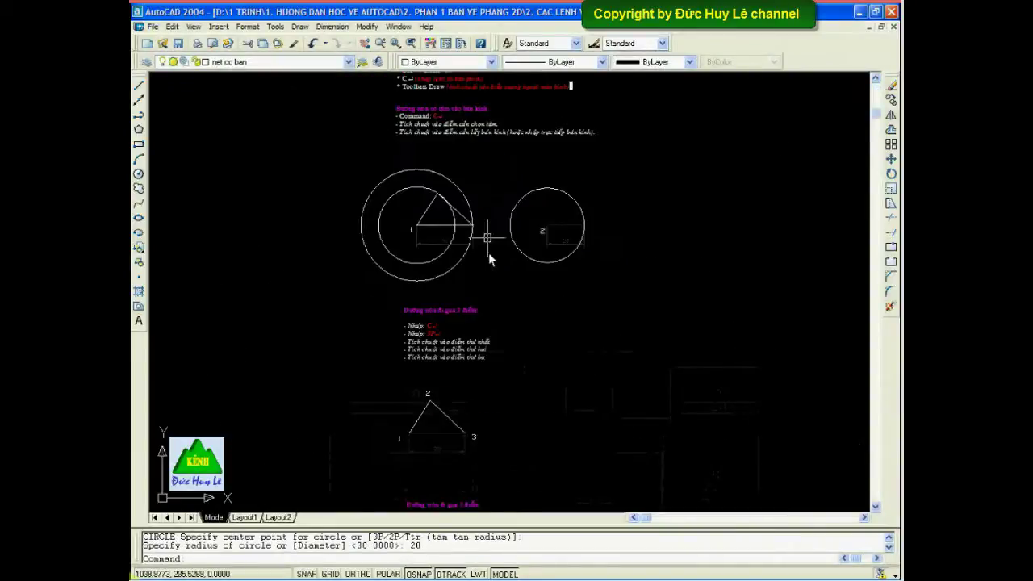
middle_drag(468, 359, 465, 257)
scroll(465, 257, up, 2)
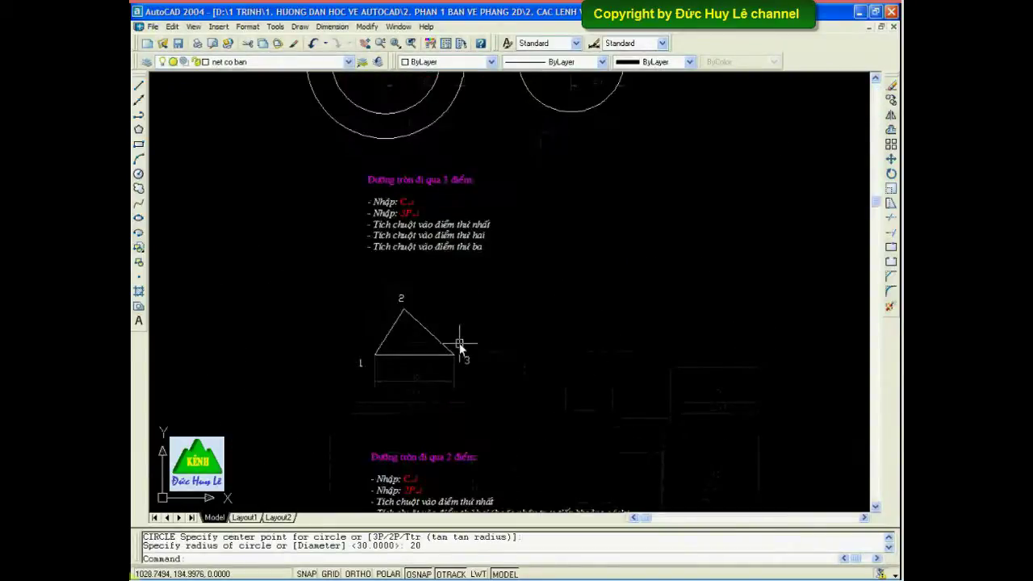
middle_drag(461, 346, 447, 279)
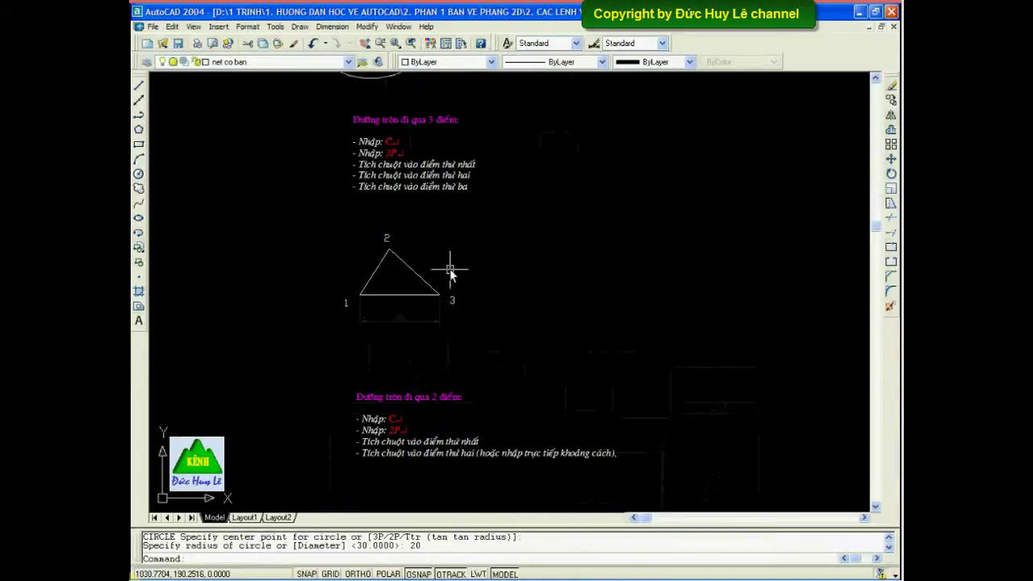
text(c)
key(Return)
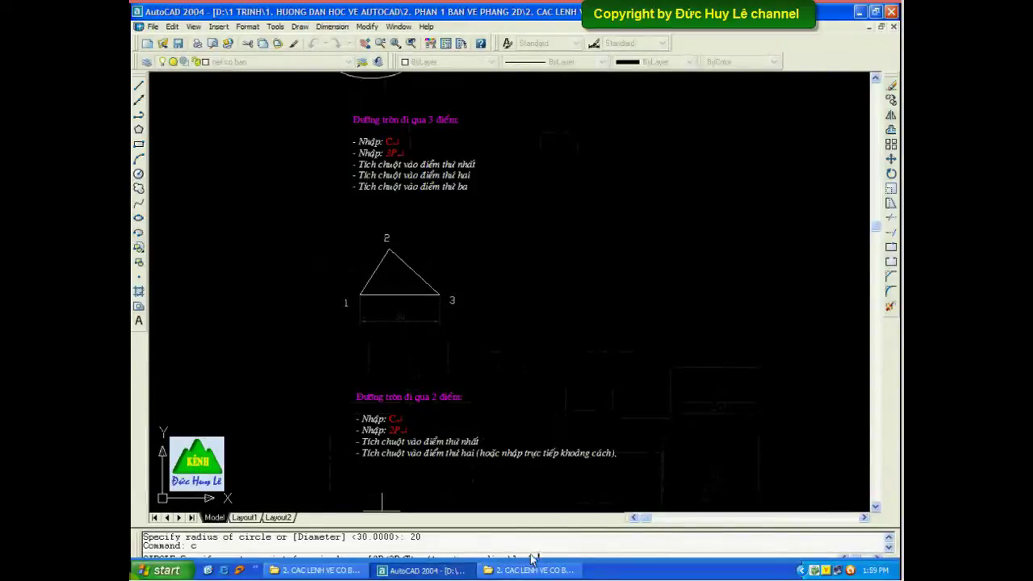
text(3p)
key(Return)
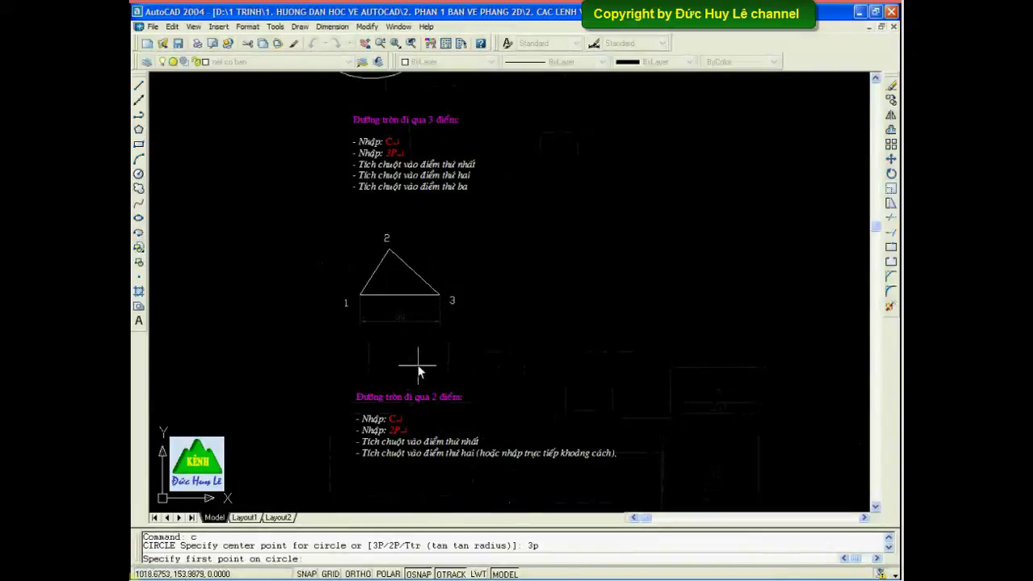
click(360, 295)
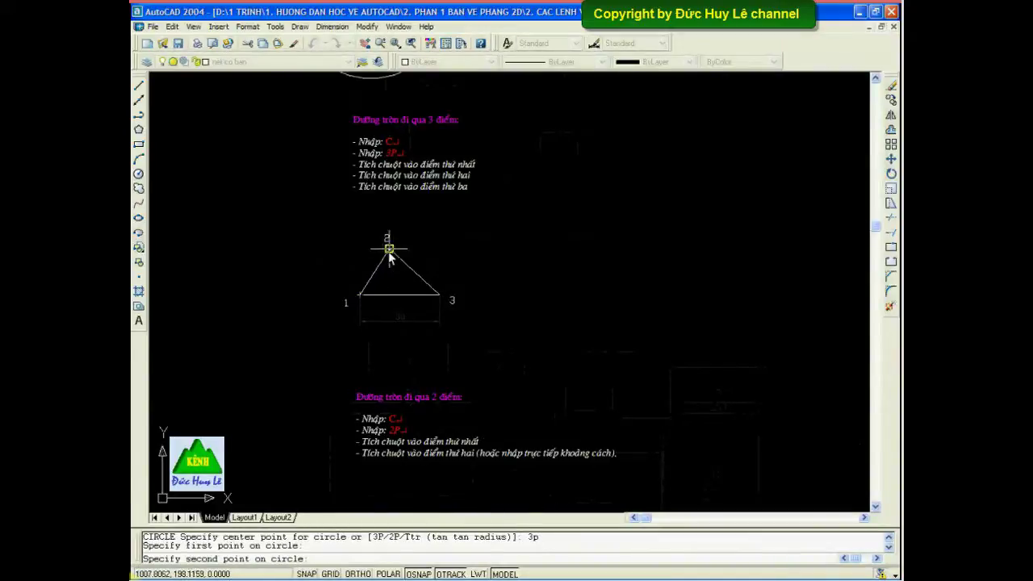
click(388, 250)
click(439, 295)
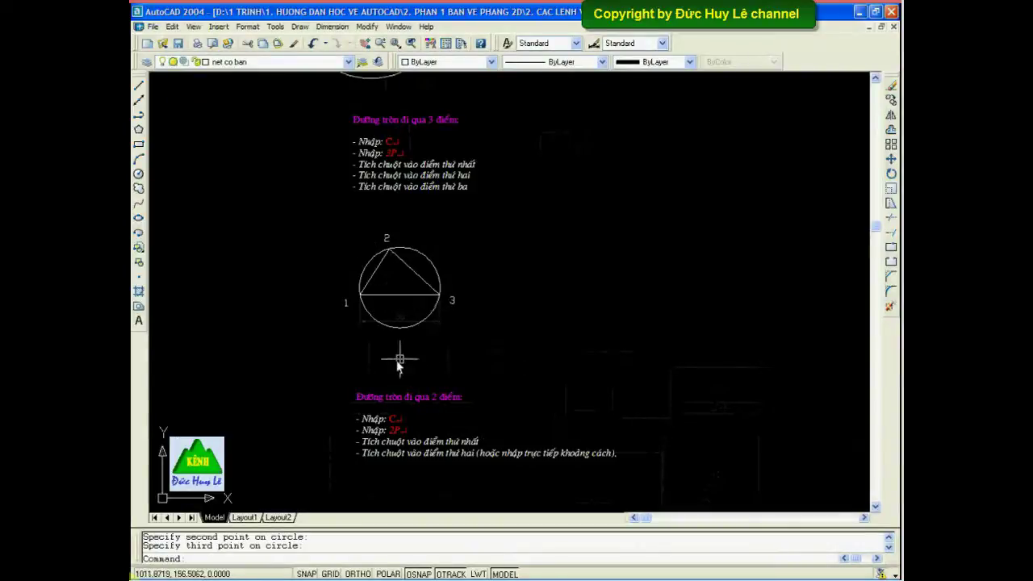
middle_drag(397, 364, 436, 143)
scroll(393, 374, up, 3)
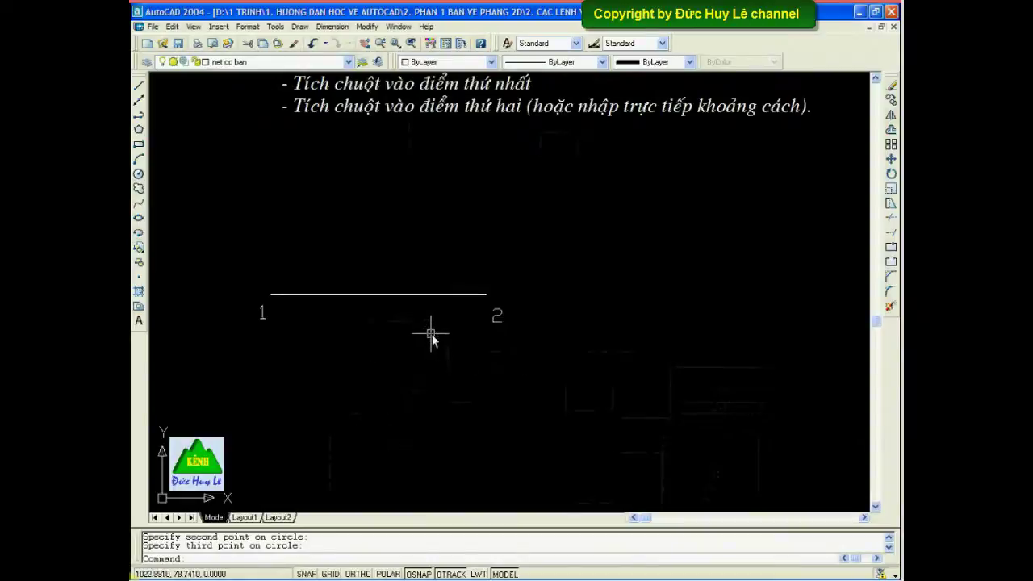
- Draw a 2P circle using the line from point 1 to point 2 as its diameter
key(Return)
text(2p)
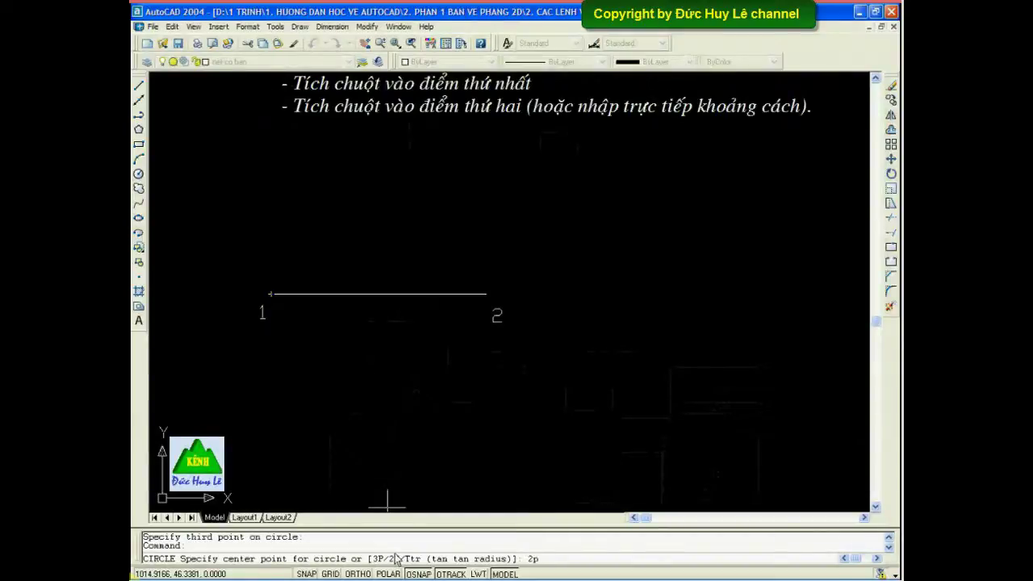
key(Return)
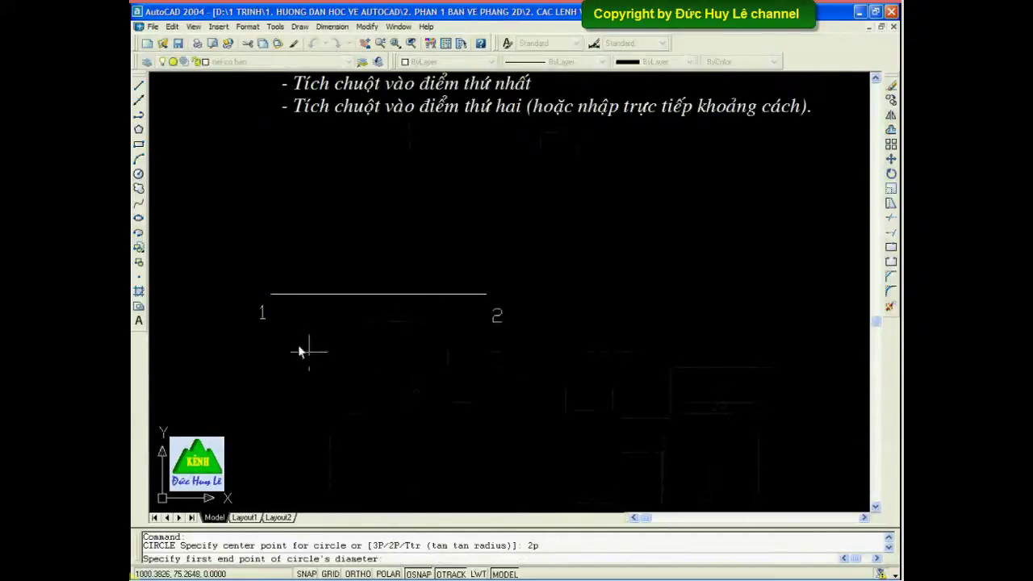
click(271, 295)
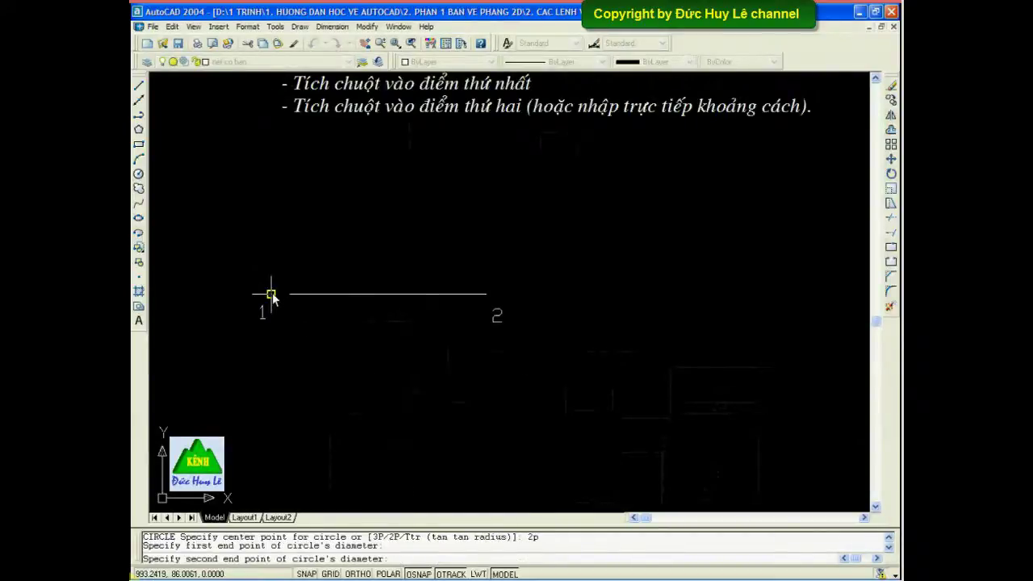
click(486, 295)
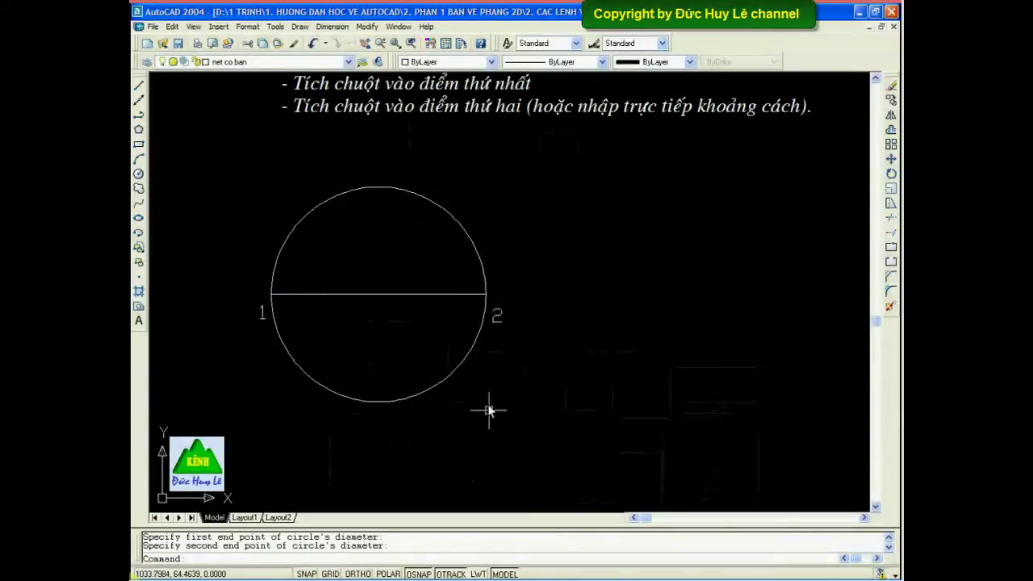
scroll(489, 398, down, 3)
scroll(453, 339, up, 2)
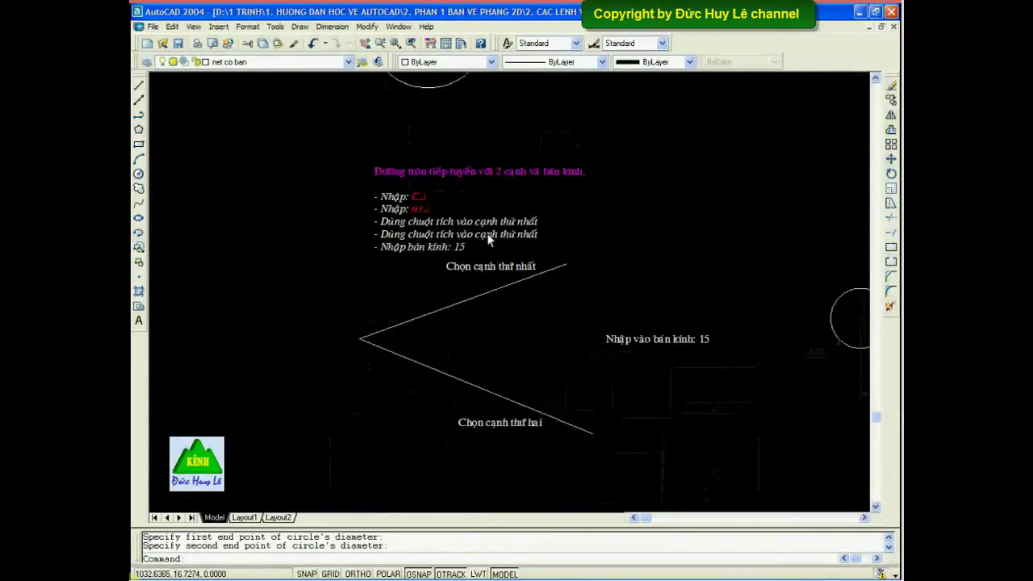
- Draw a TTR circle of radius 15 tangent to the first and second sides of the angle
middle_drag(487, 243, 447, 248)
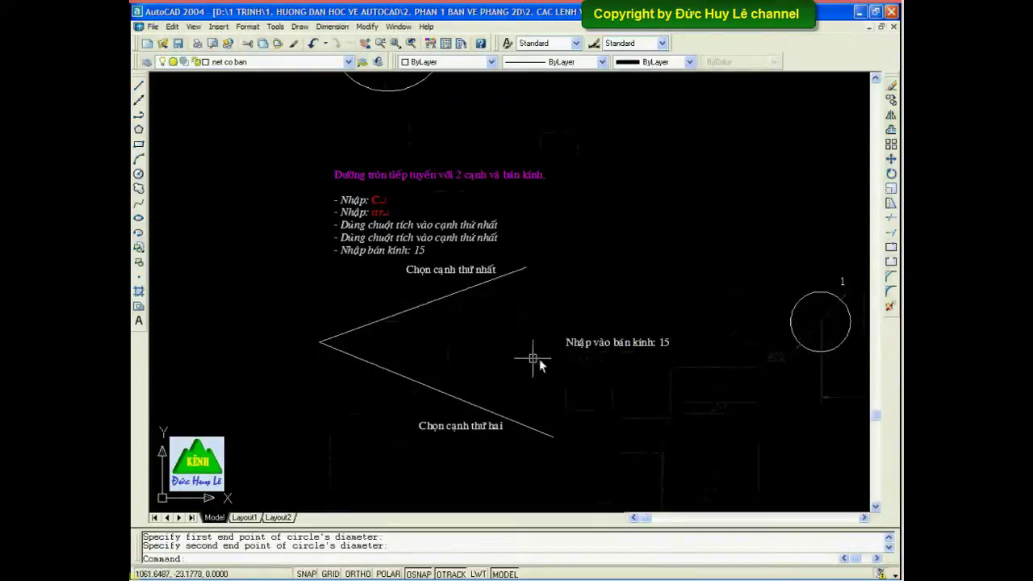
key(Return)
text(ttr)
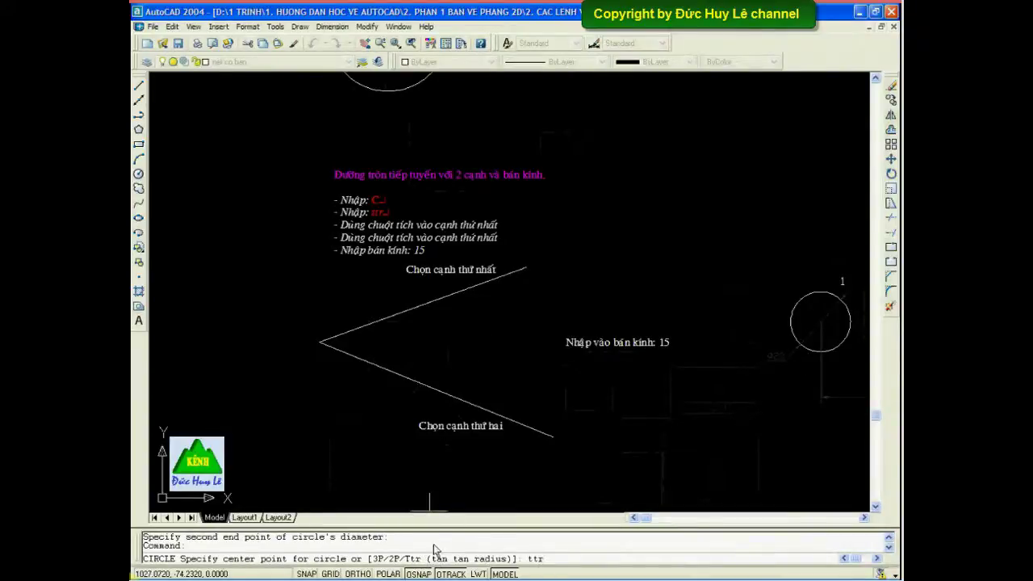
key(Return)
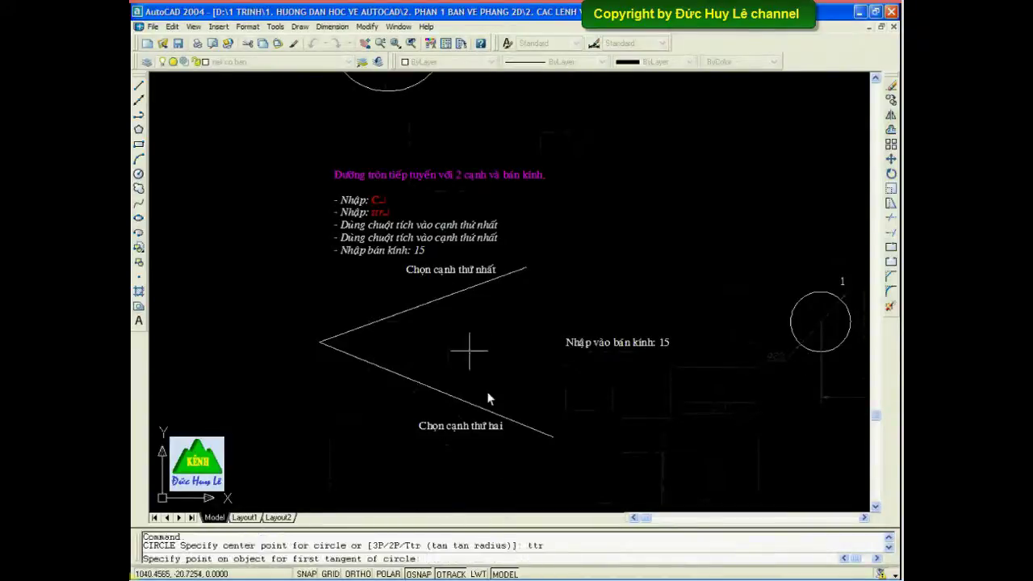
click(444, 300)
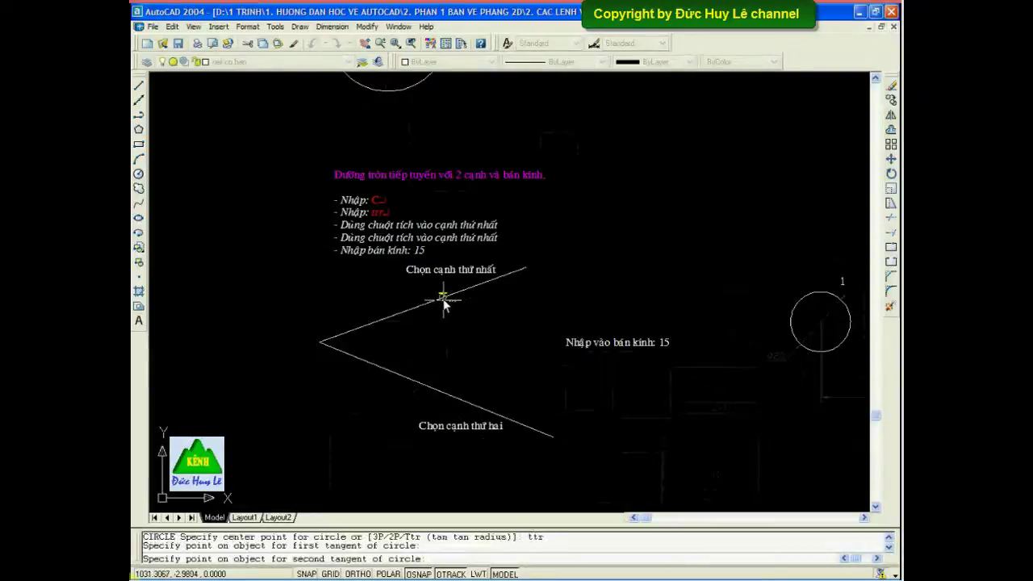
click(442, 393)
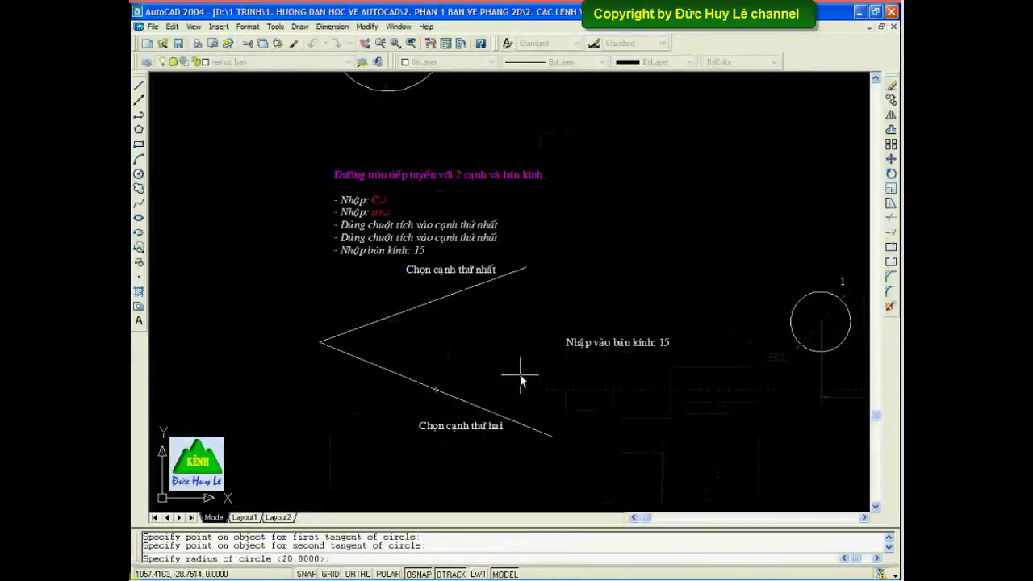
text(15)
key(Return)
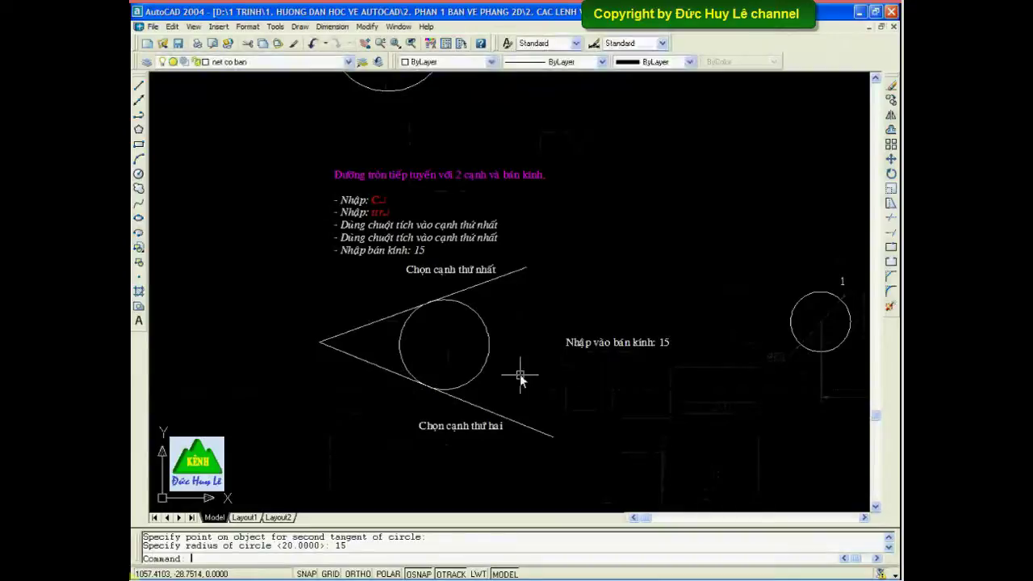
- Draw a TTR circle of radius 50 touching example circle 1 and then circle 2
middle_drag(650, 363, 264, 337)
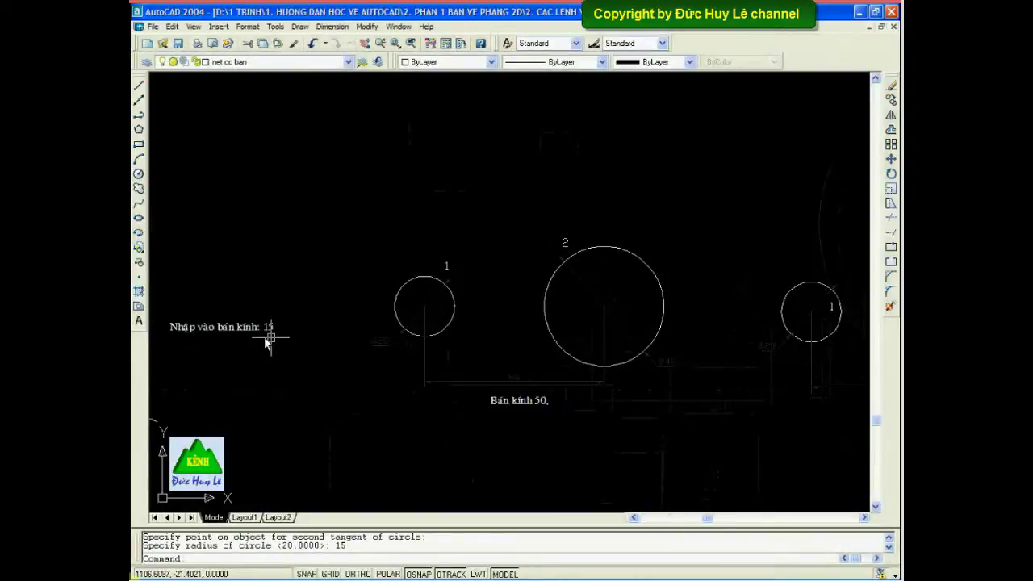
middle_drag(369, 347, 351, 361)
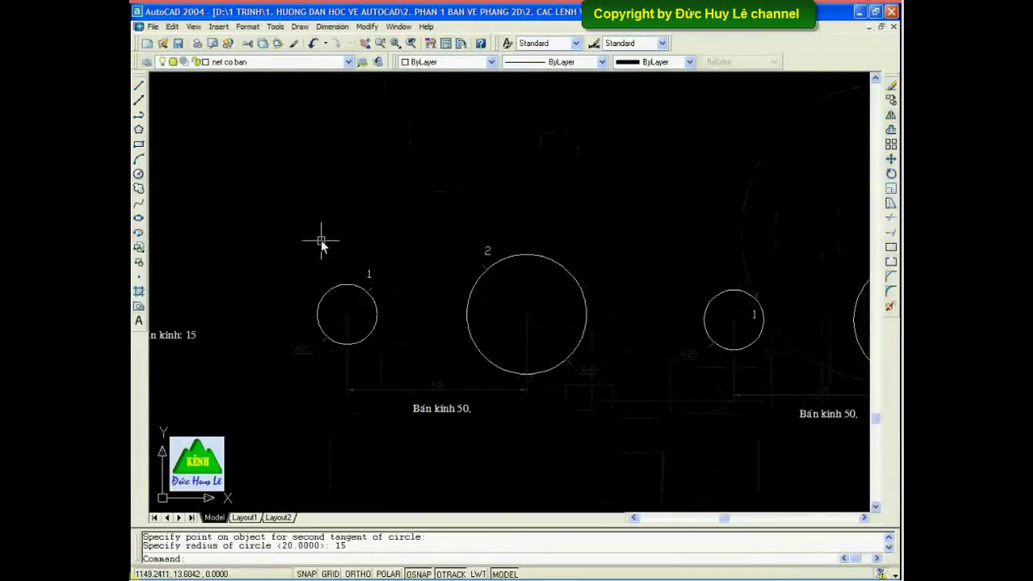
key(Return)
text(ttr)
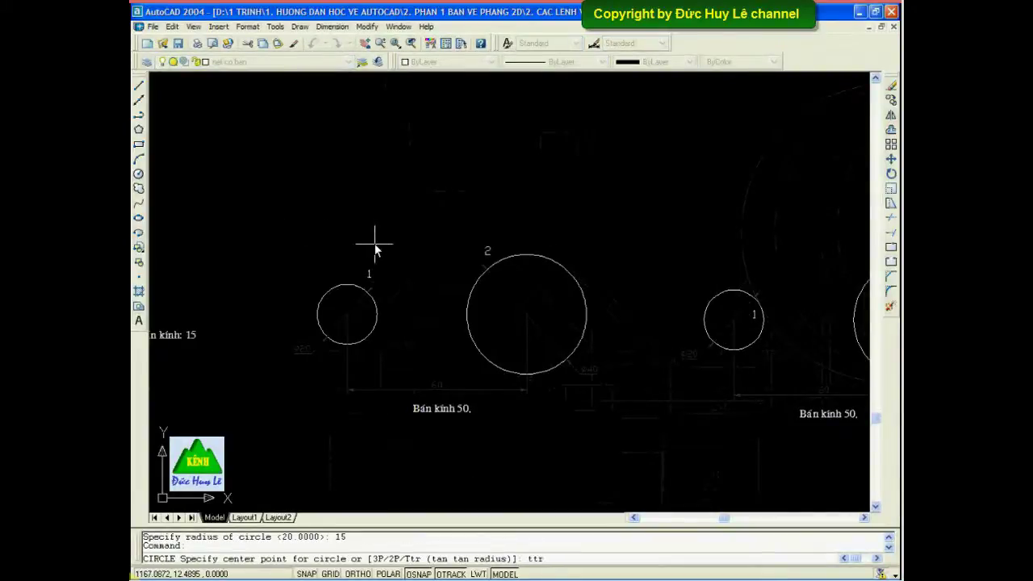
key(Return)
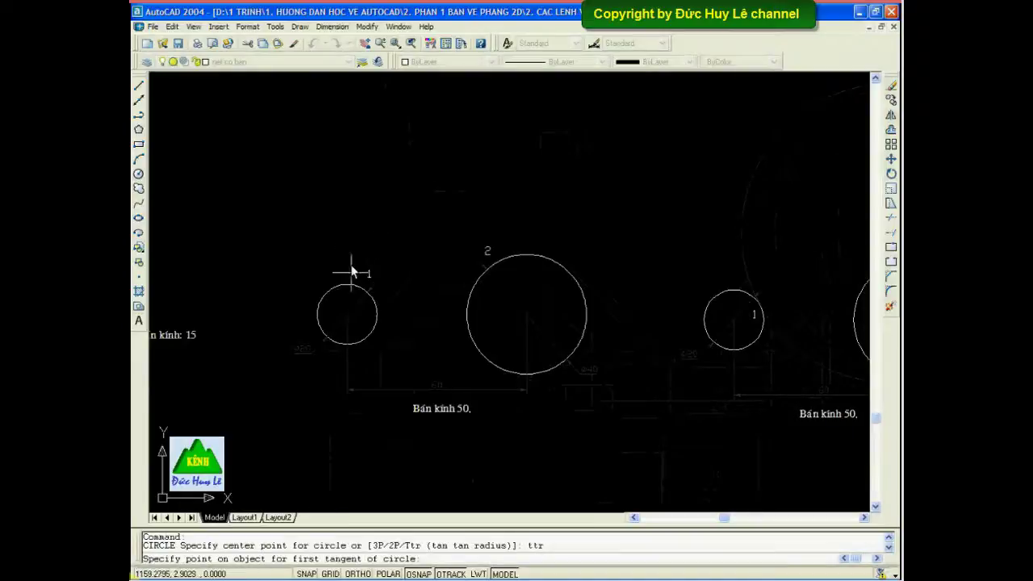
click(355, 284)
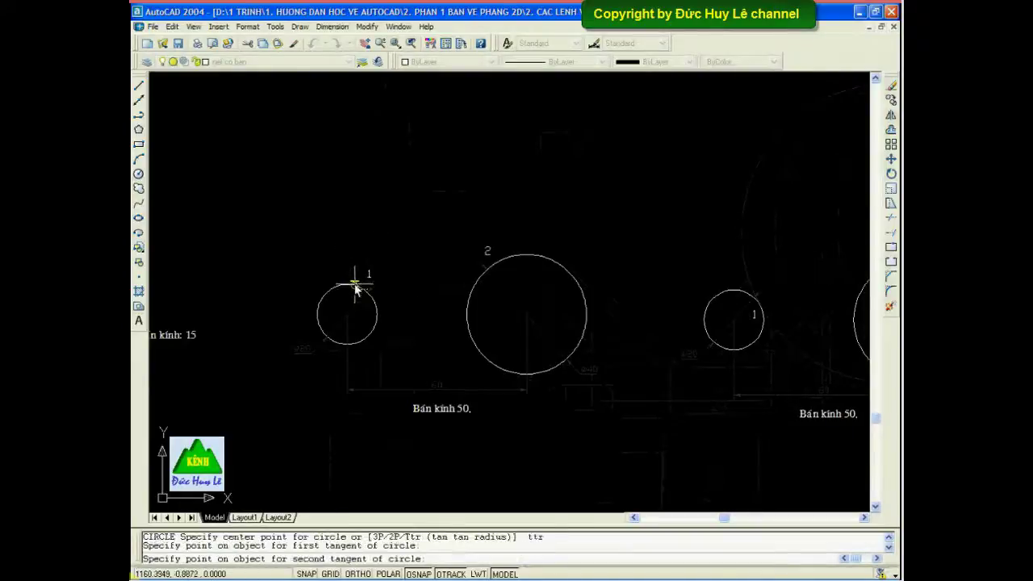
click(500, 263)
text(50)
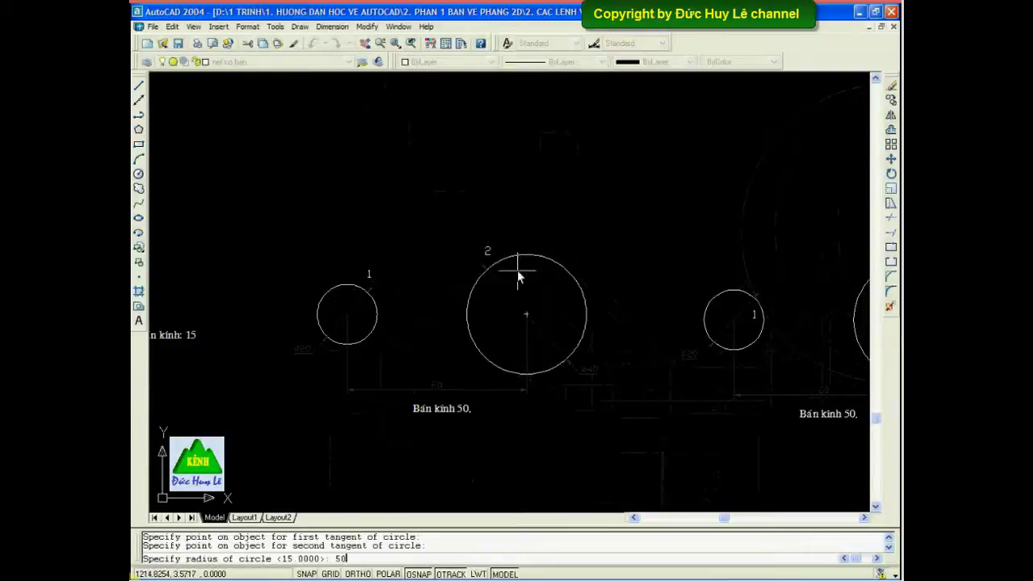
key(Return)
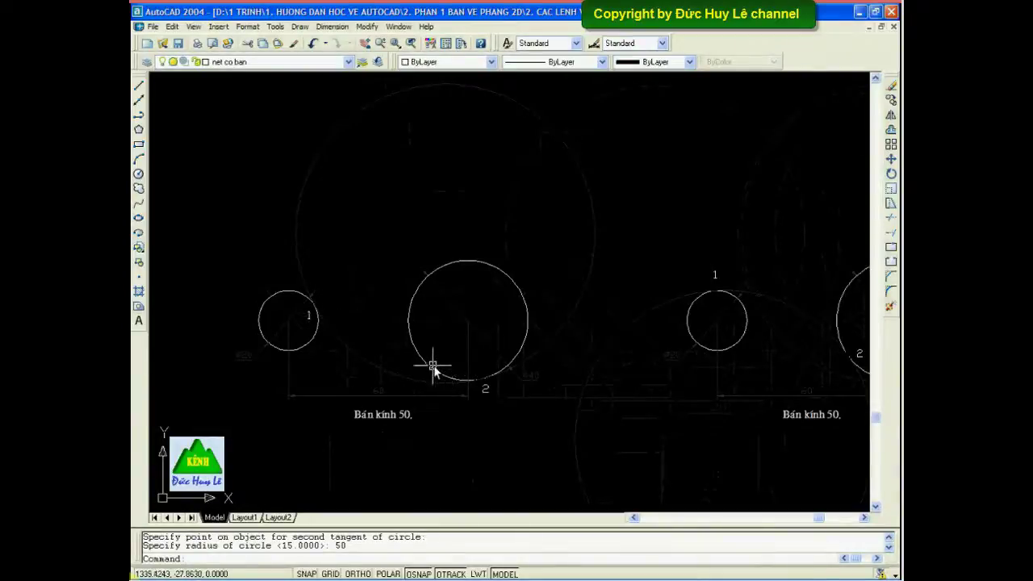
- Draw a TTR circle of radius 50 touching the middle figure's circles 1 and 2
key(Return)
text(ttr)
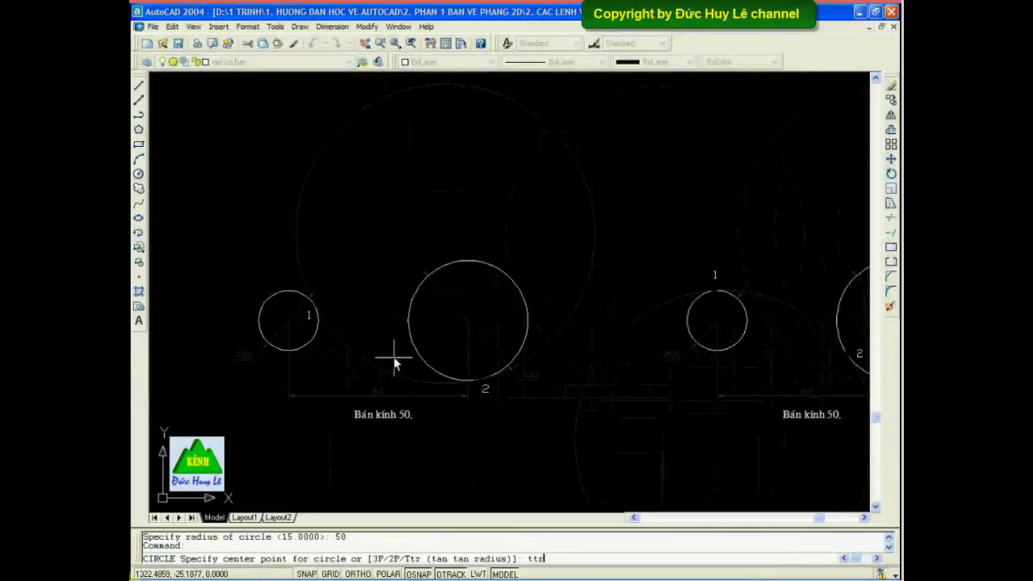
key(Return)
scroll(319, 321, up, 1)
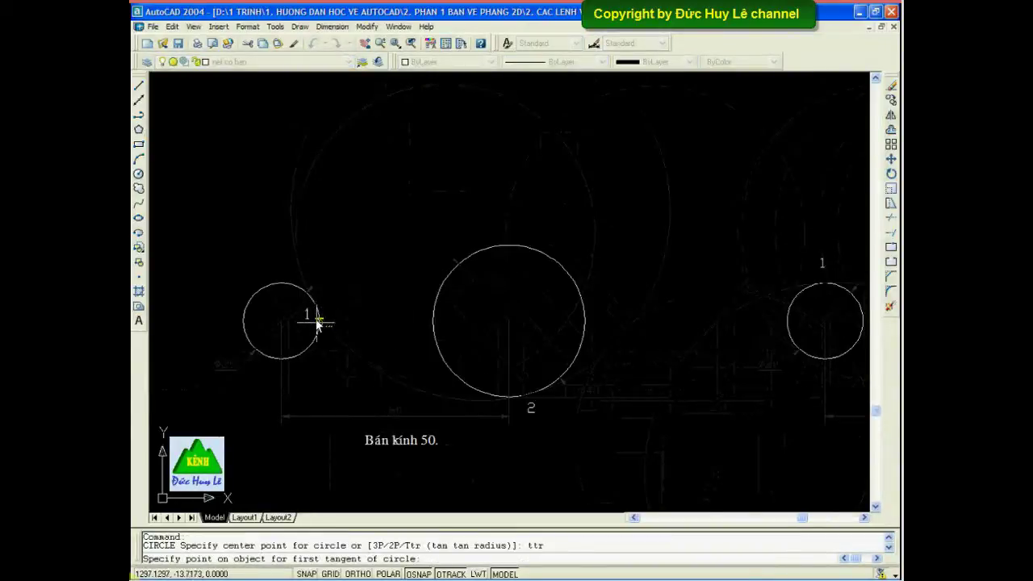
scroll(317, 316, up, 2)
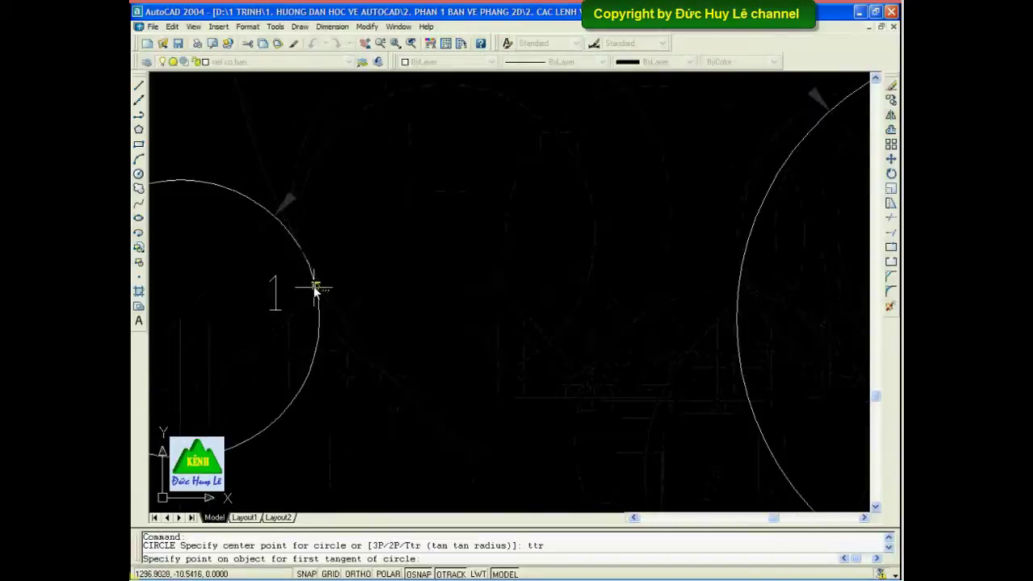
click(315, 289)
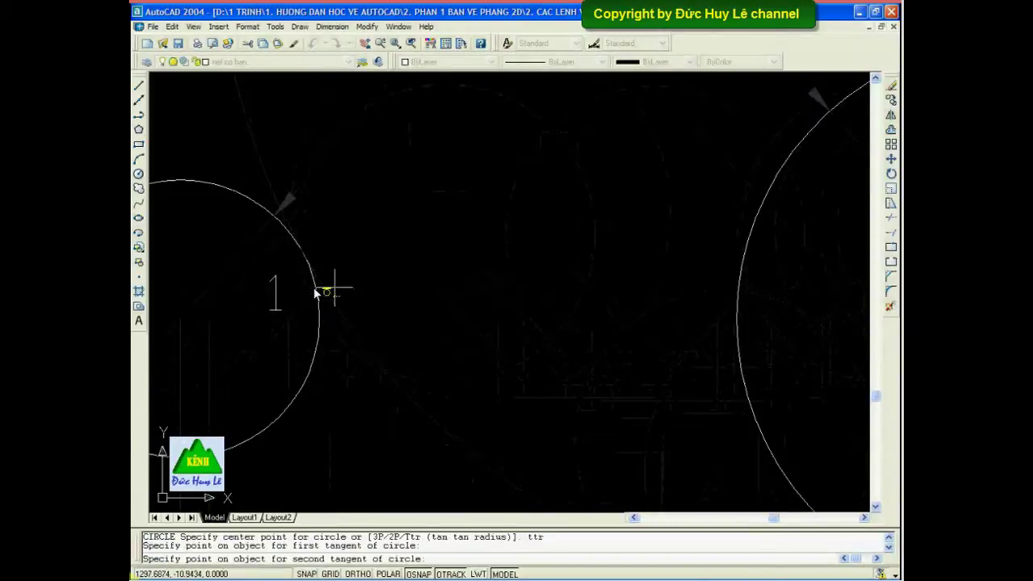
scroll(452, 335, down, 3)
middle_drag(564, 397, 443, 331)
scroll(448, 322, up, 3)
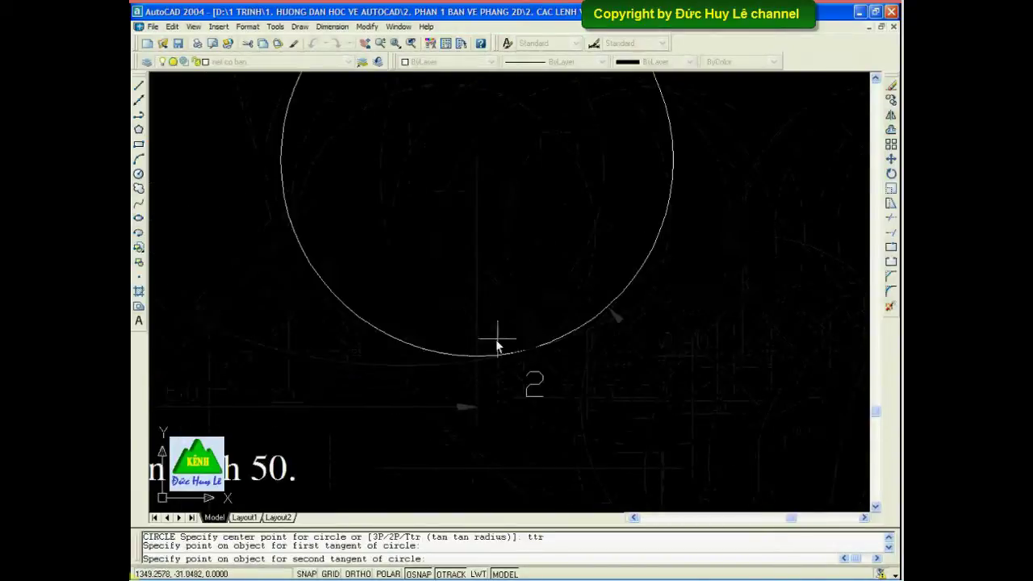
click(576, 330)
scroll(533, 327, down, 5)
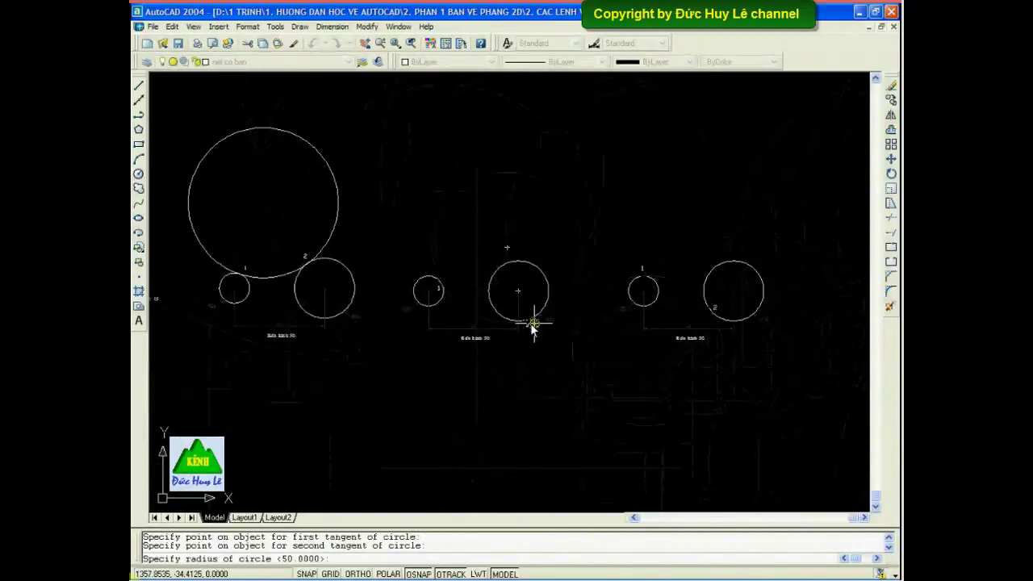
text(5)
text(0)
key(Return)
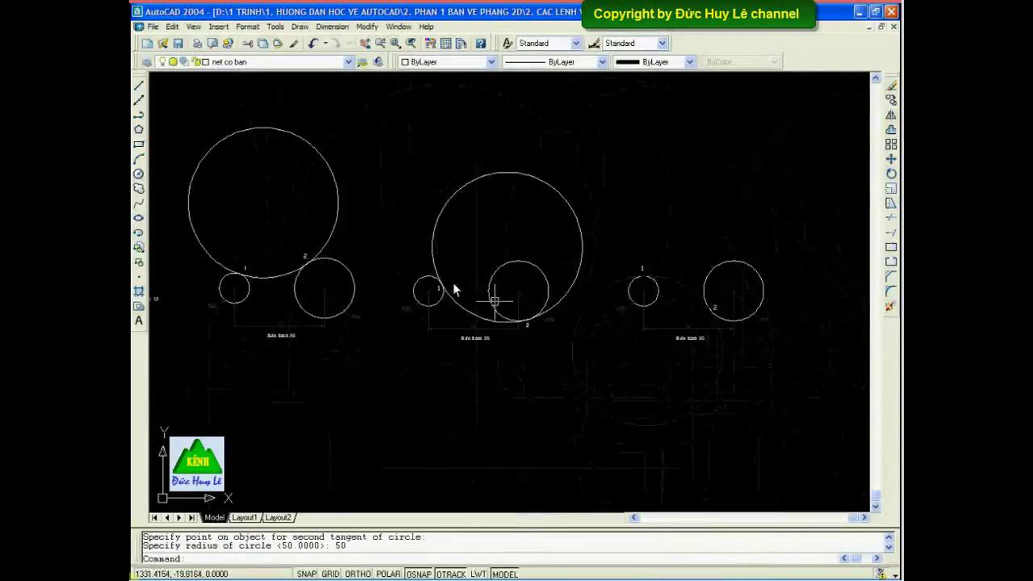
scroll(687, 334, up, 2)
scroll(604, 316, up, 2)
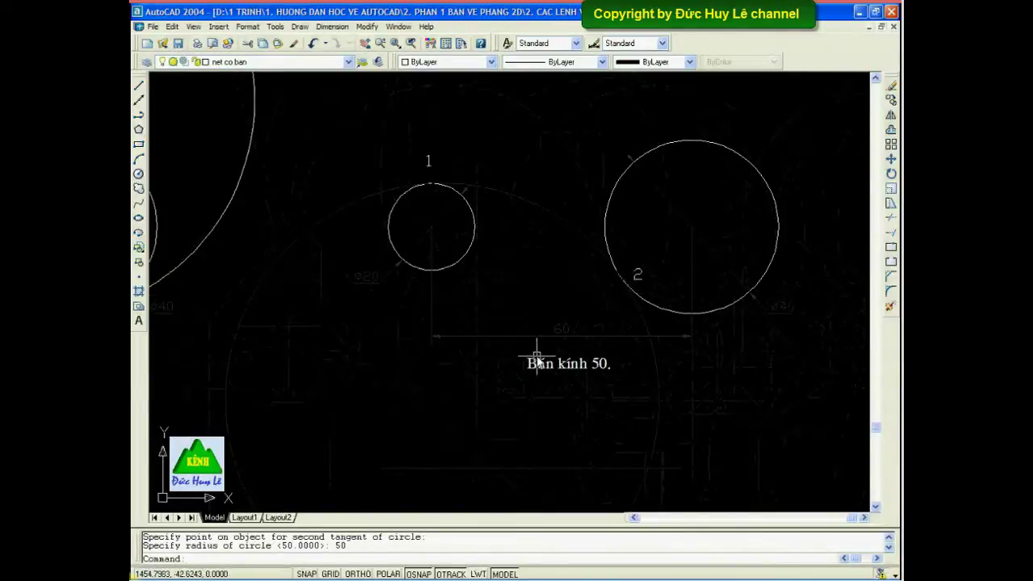
- Draw a third TTR circle with the default radius 50 below the right-hand circles 1 and 2
key(Return)
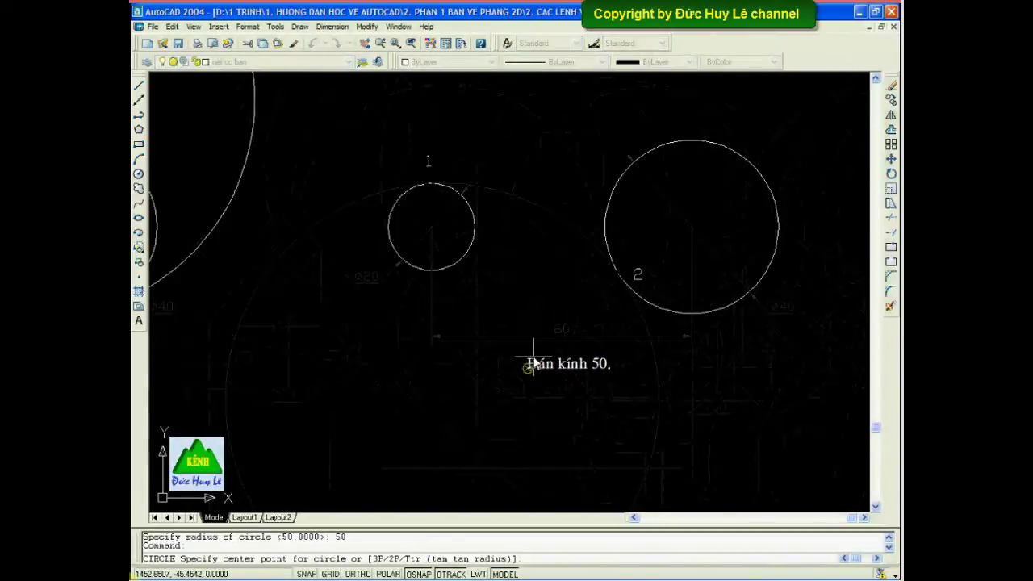
text(ttr)
key(Return)
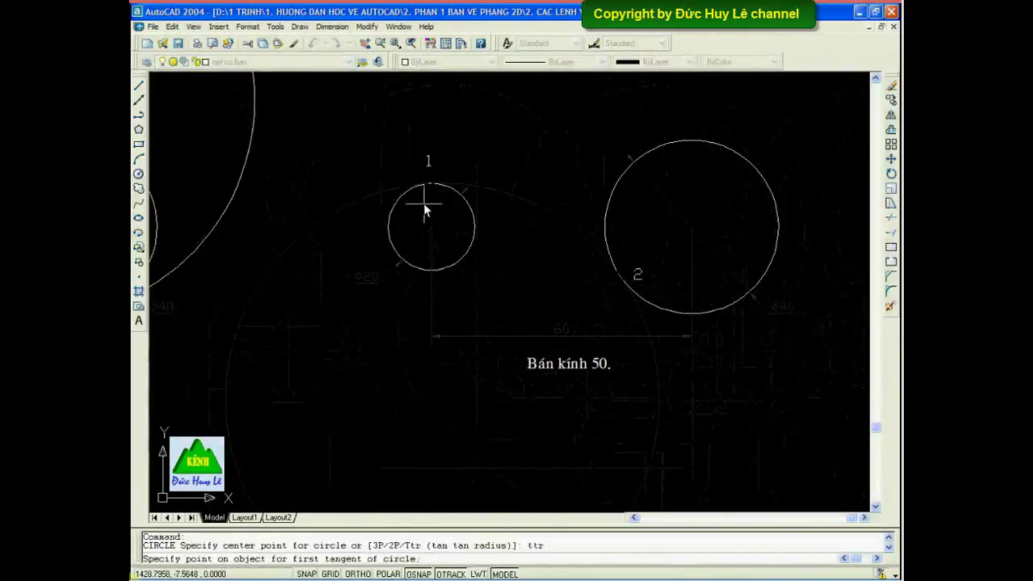
scroll(427, 203, up, 3)
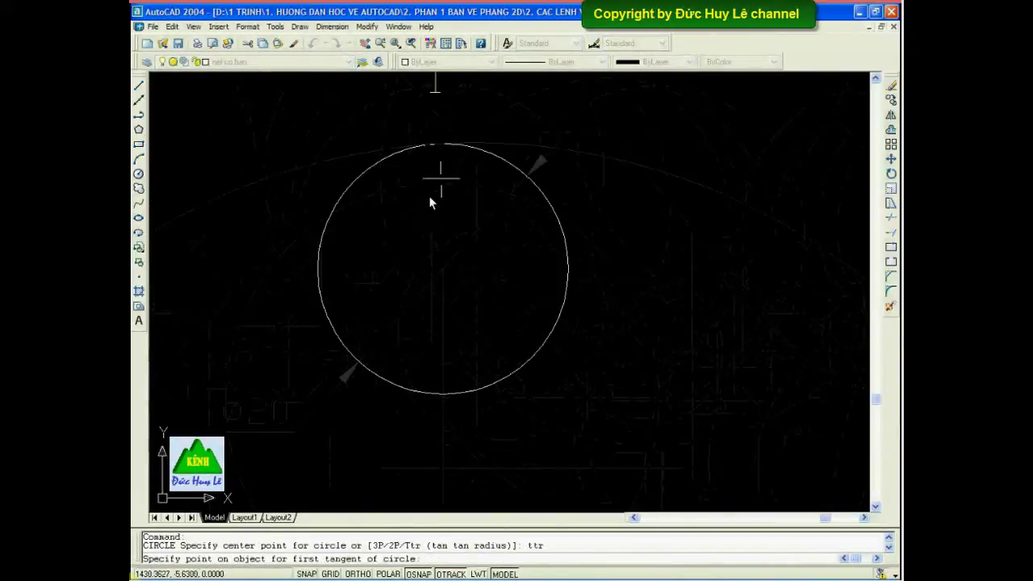
click(395, 158)
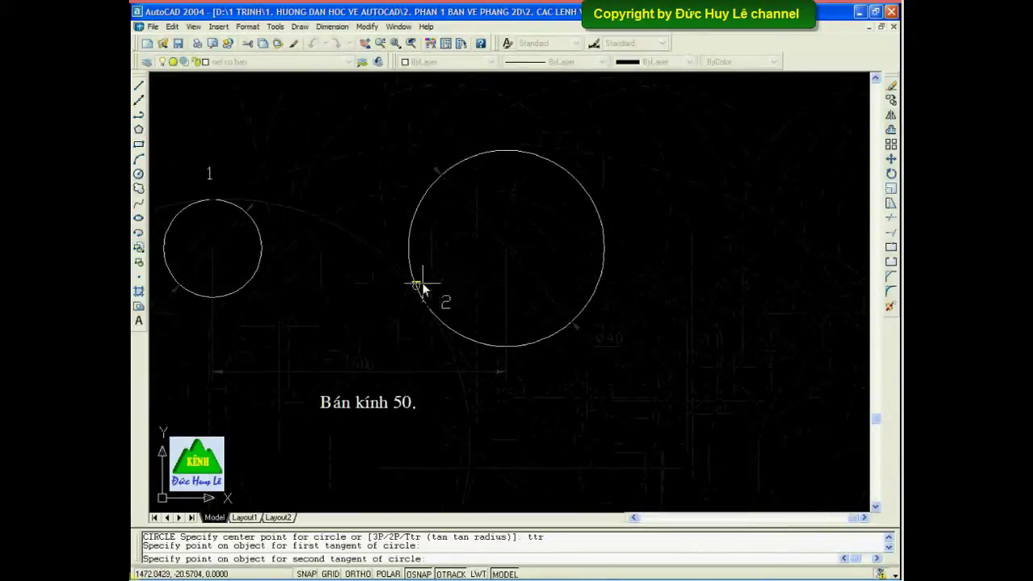
click(449, 323)
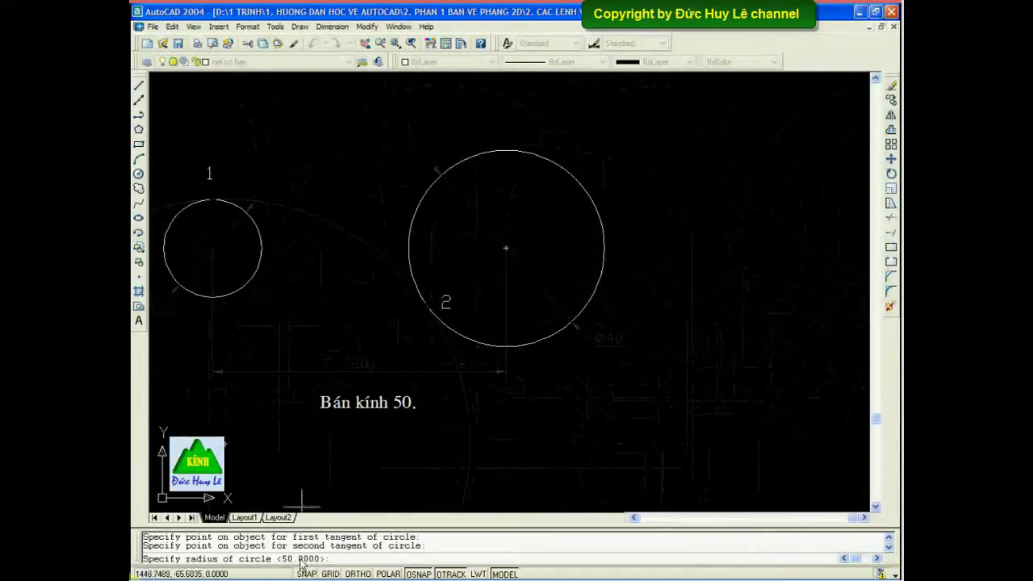
key(Return)
- Pan and zoom over to the three-side tangent triangle example
scroll(400, 380, down, 5)
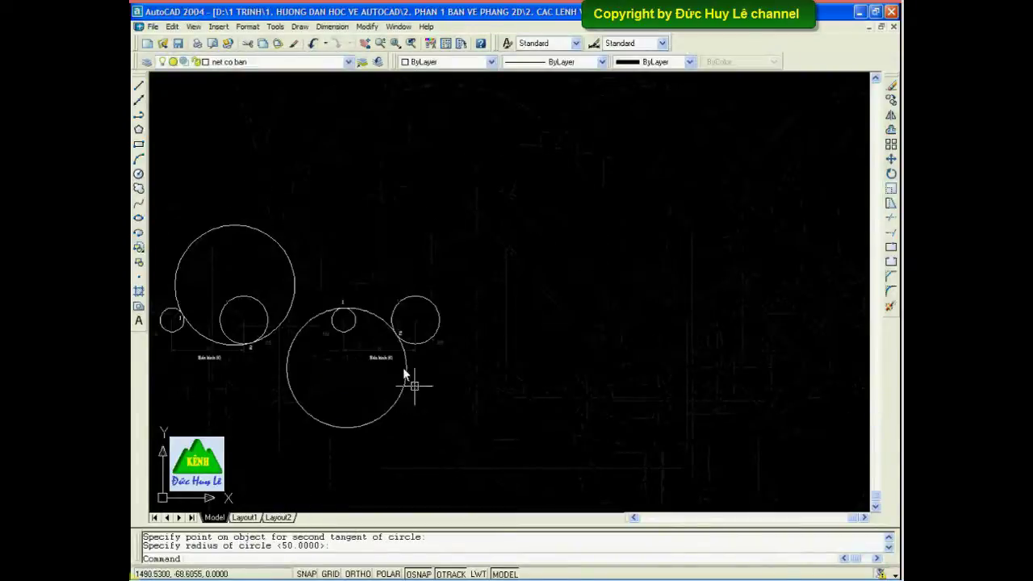
scroll(294, 395, down, 4)
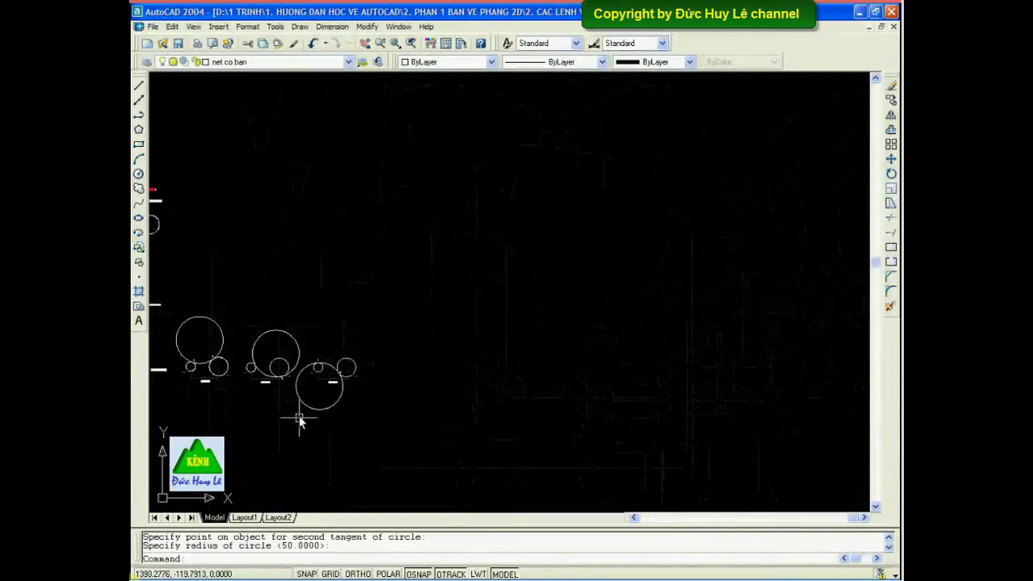
mouse_move(300, 420)
middle_down()
mouse_move(498, 368)
mouse_move(444, 308)
middle_up()
scroll(498, 368, up, 4)
scroll(477, 346, down, 2)
scroll(484, 346, up, 4)
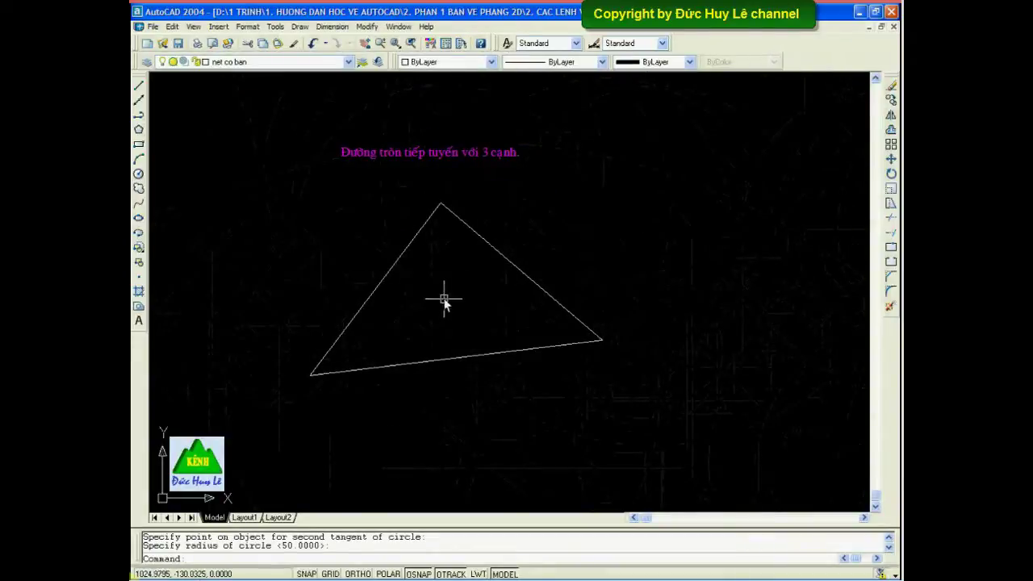
text(c)
- Inscribe a Tan, Tan, Tan circle touching all three sides of the triangle
key(Return)
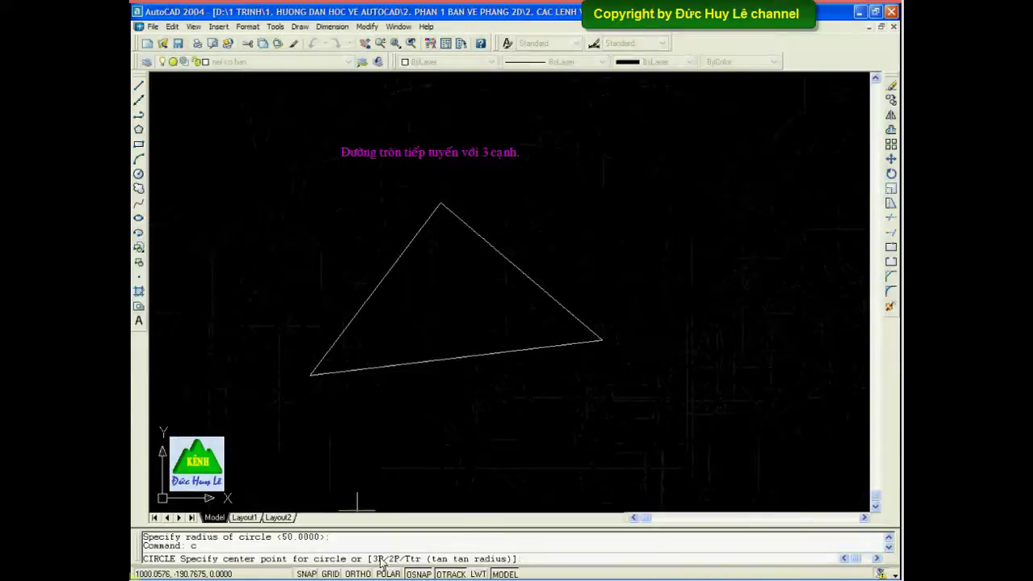
key(Escape)
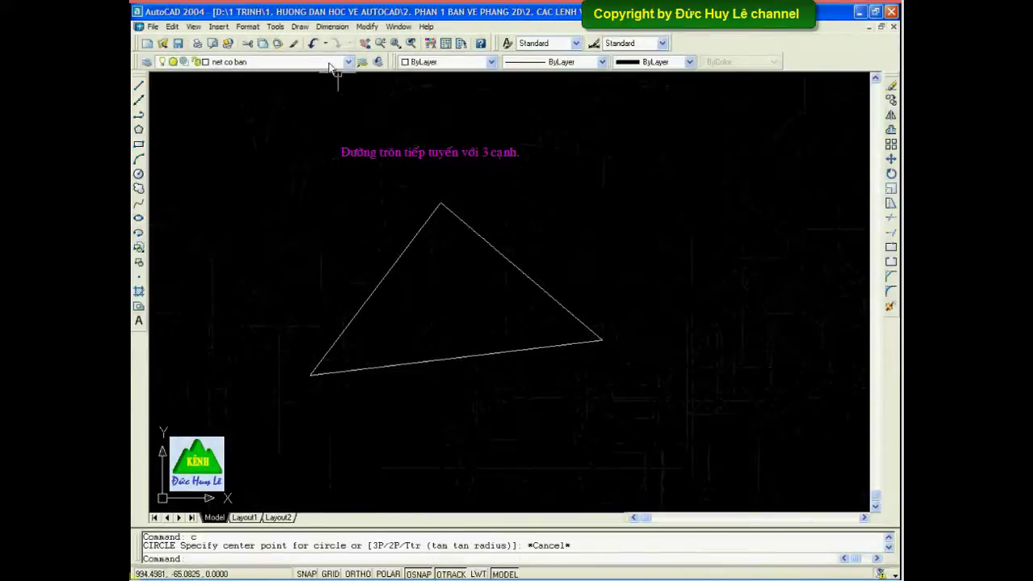
click(300, 26)
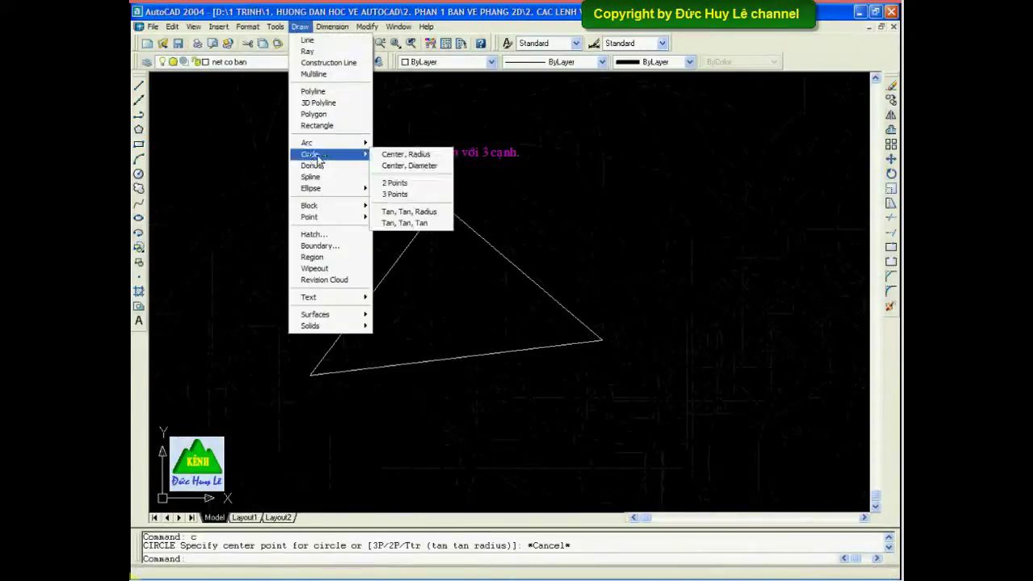
mouse_move(310, 154)
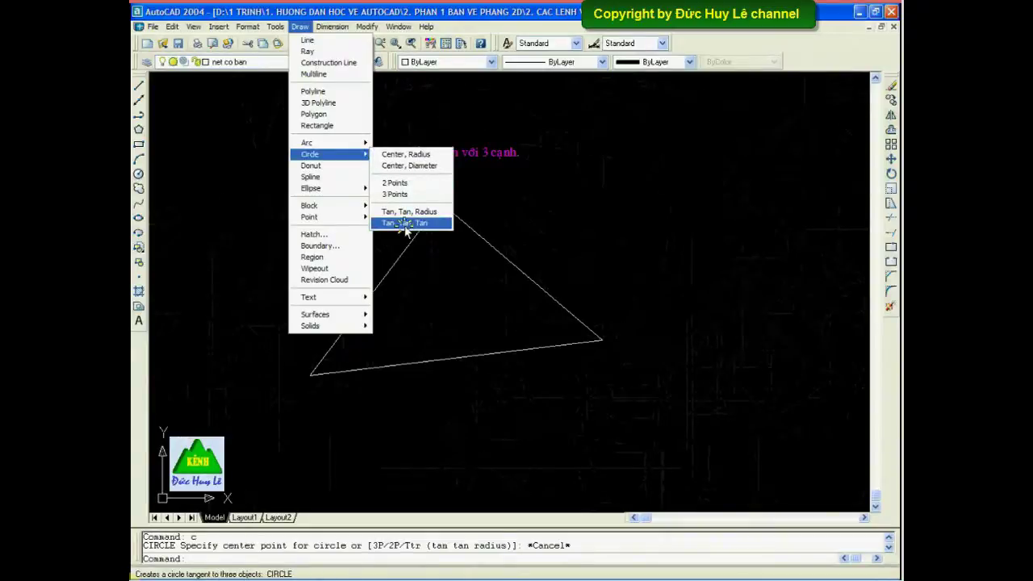
click(406, 226)
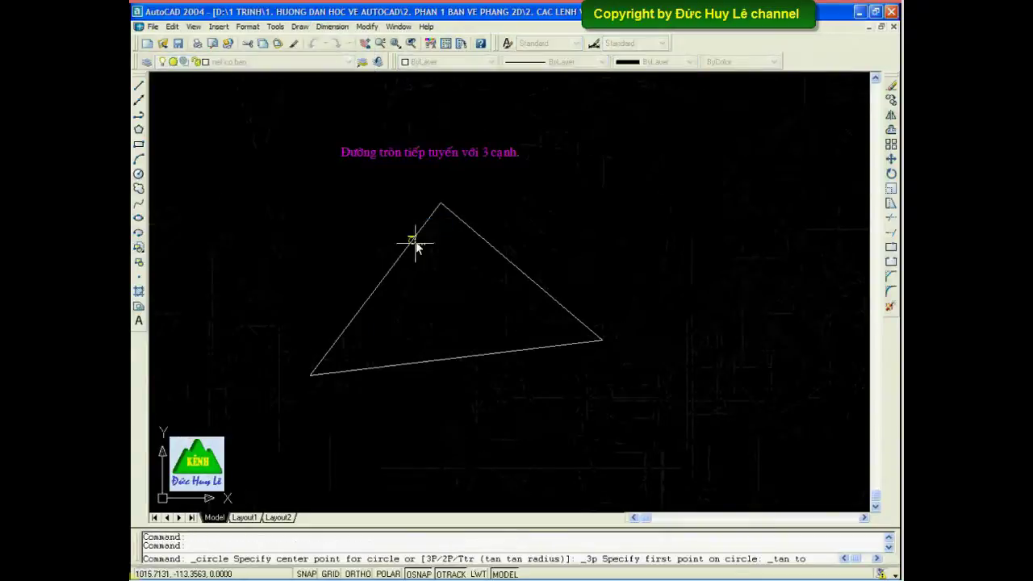
click(509, 260)
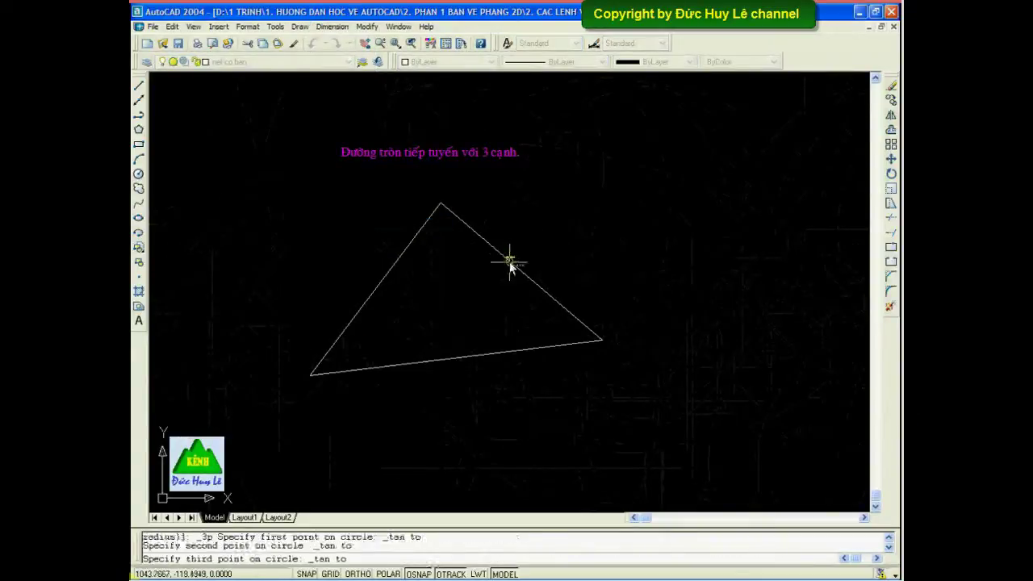
click(473, 357)
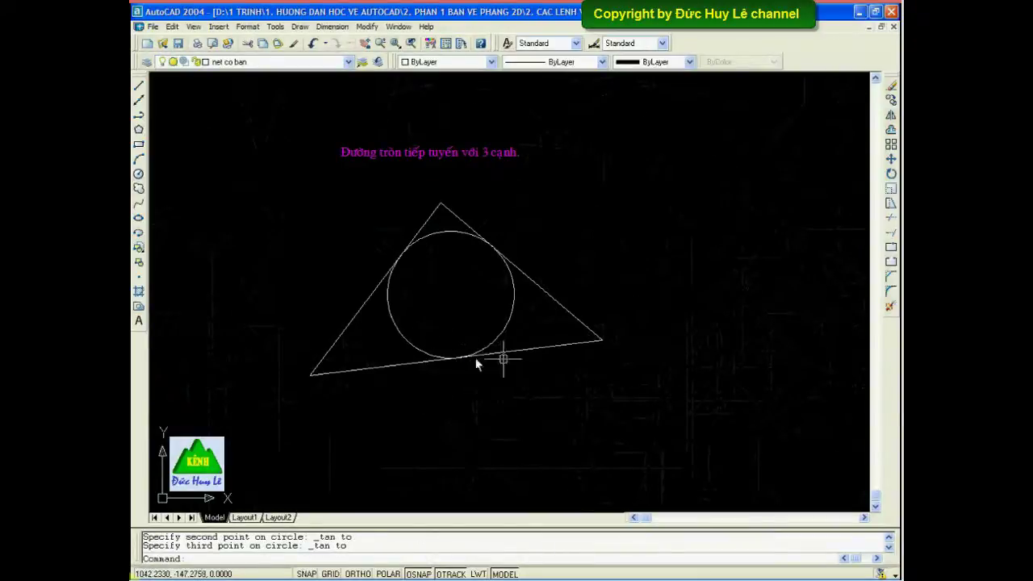